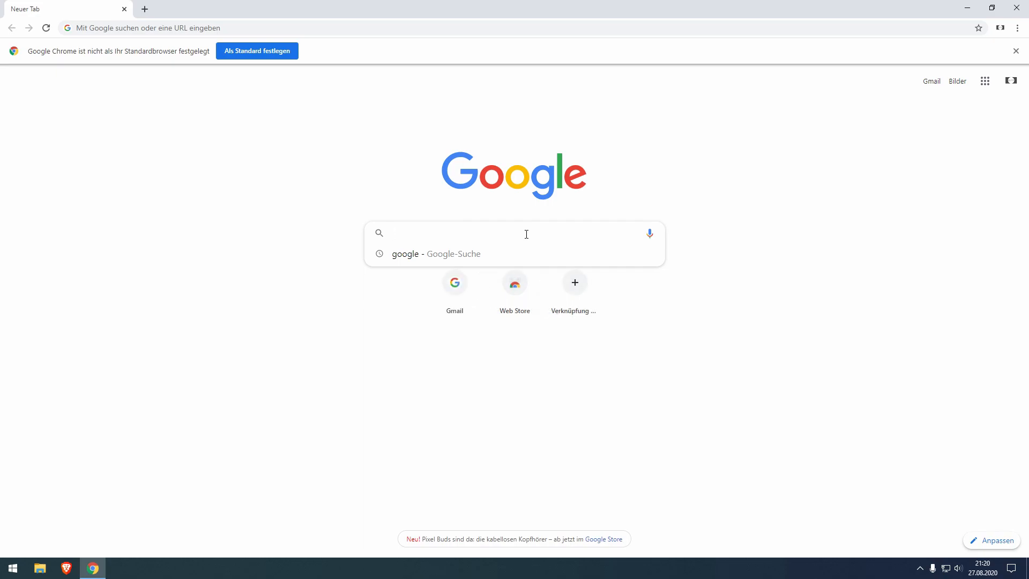
# Search Google for "yoroi wallet", open the official yoroi-wallet.com site and dismiss the translation offer.
pyautogui.write('yori')
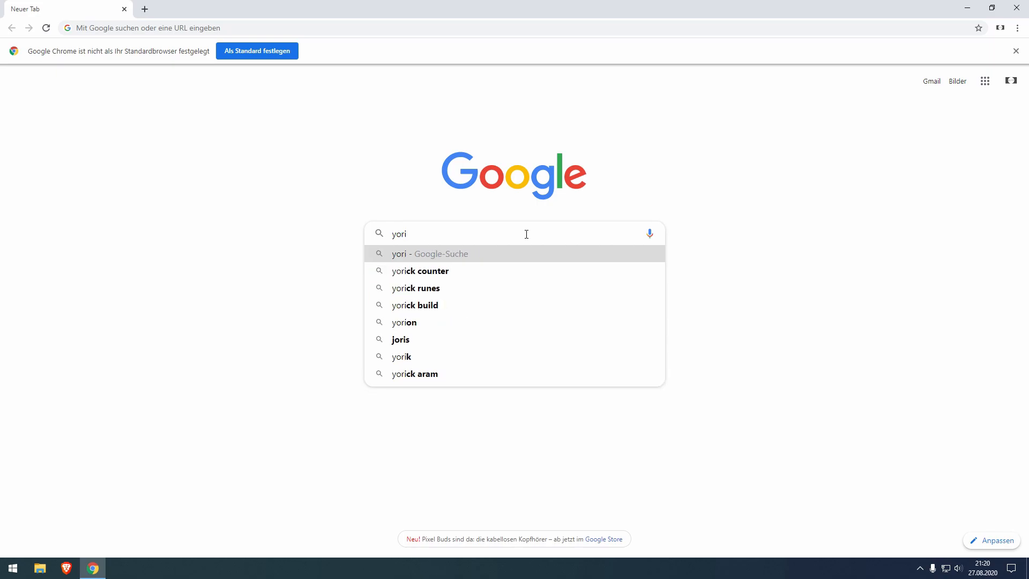
pyautogui.write('o')
pyautogui.press('BackSpace')
pyautogui.press('BackSpace')
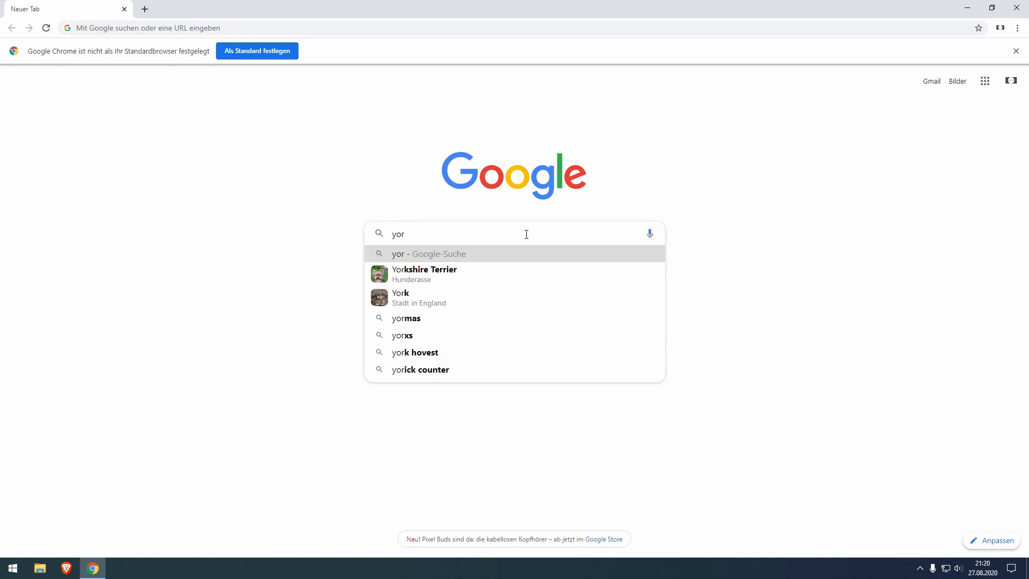
pyautogui.write('oi wallet')
pyautogui.press('Return')
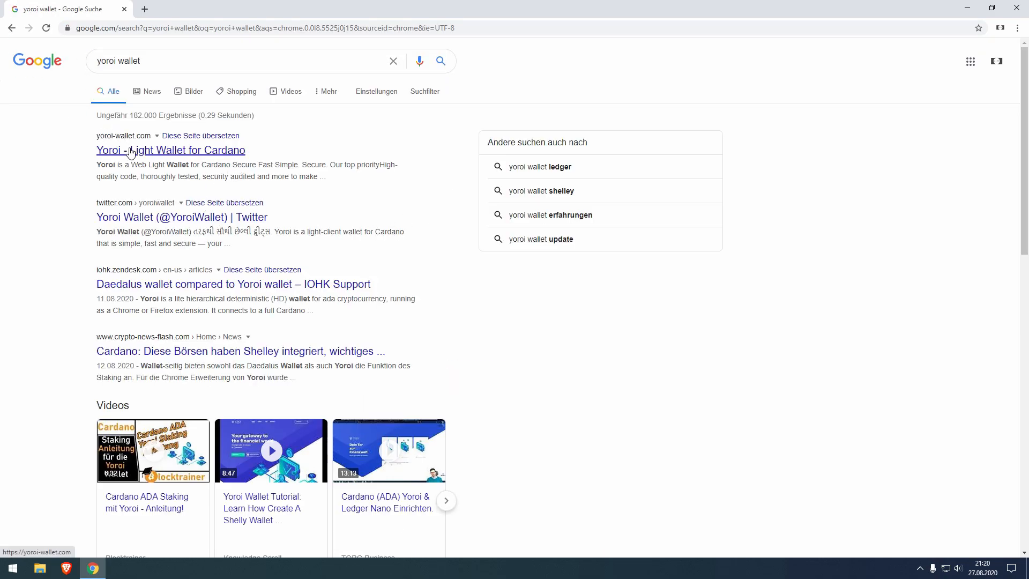
pyautogui.click(138, 151)
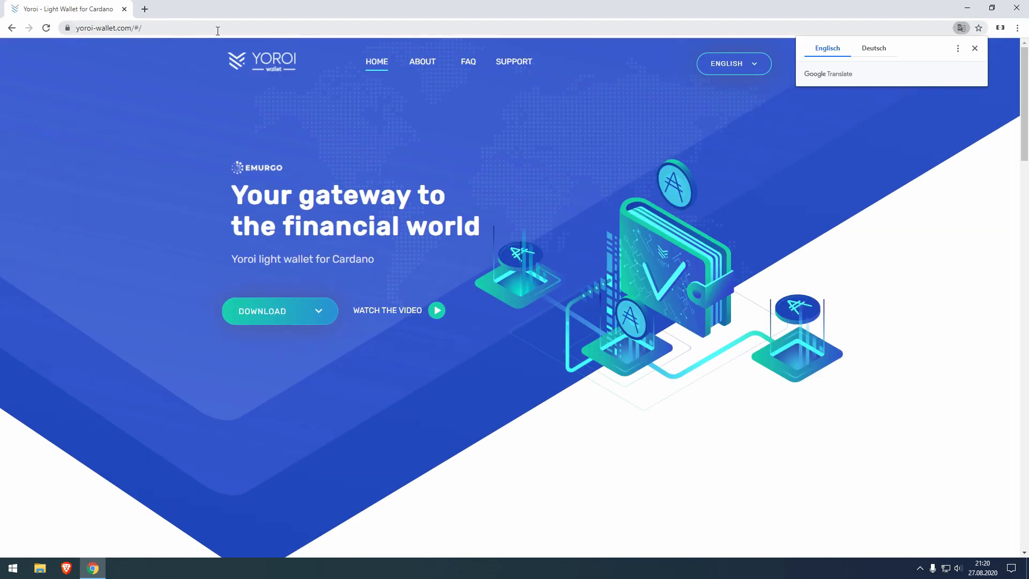
pyautogui.click(974, 49)
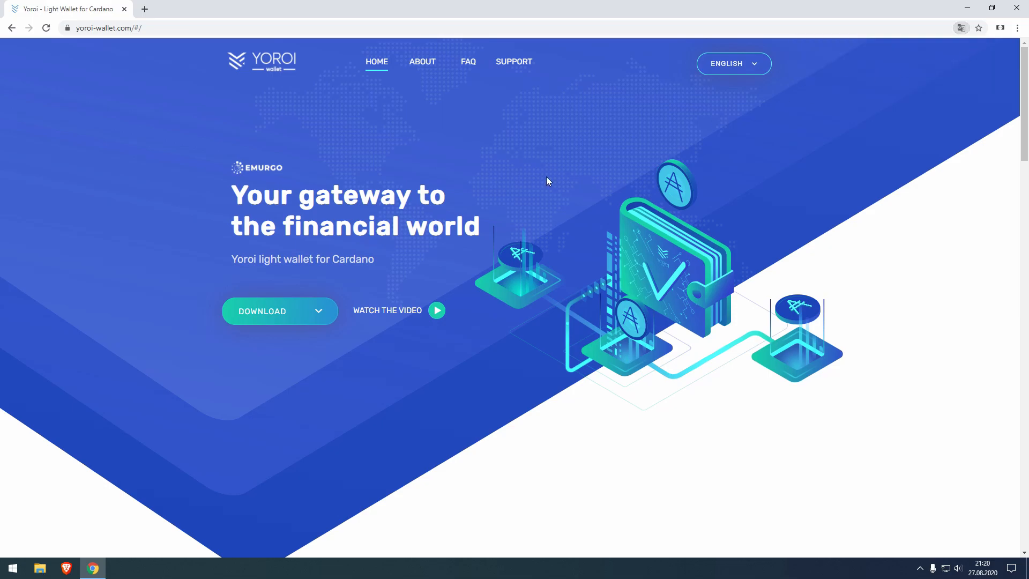
# Choose the Chrome download of Yoroi, add the extension to the browser and dismiss the sync offer.
pyautogui.click(283, 311)
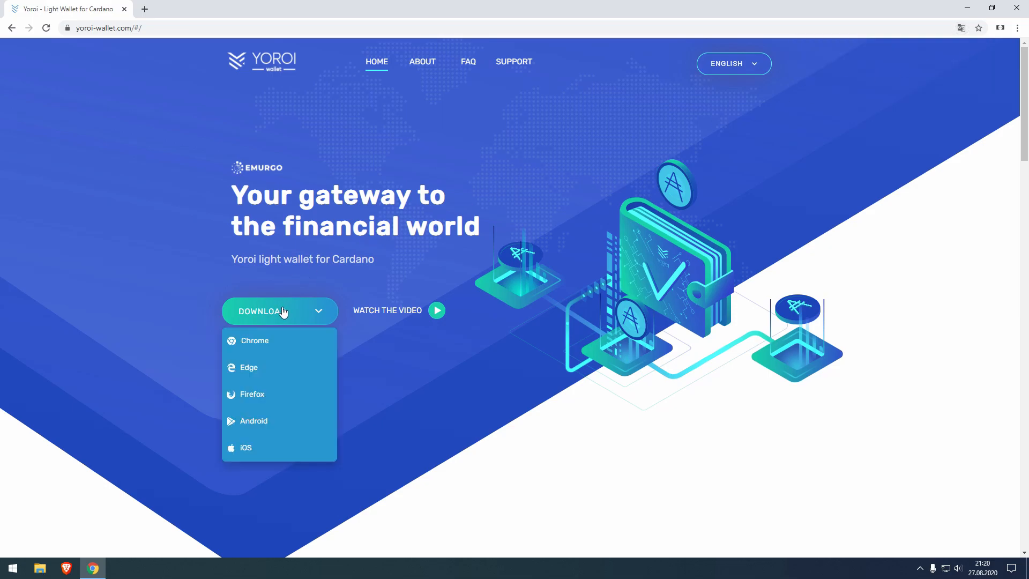
pyautogui.click(289, 345)
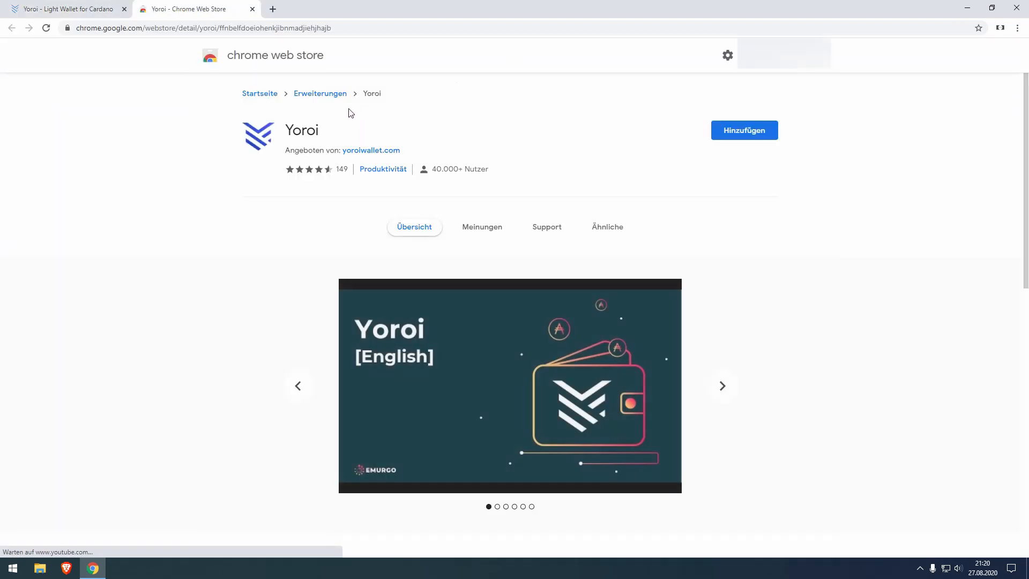
pyautogui.click(747, 132)
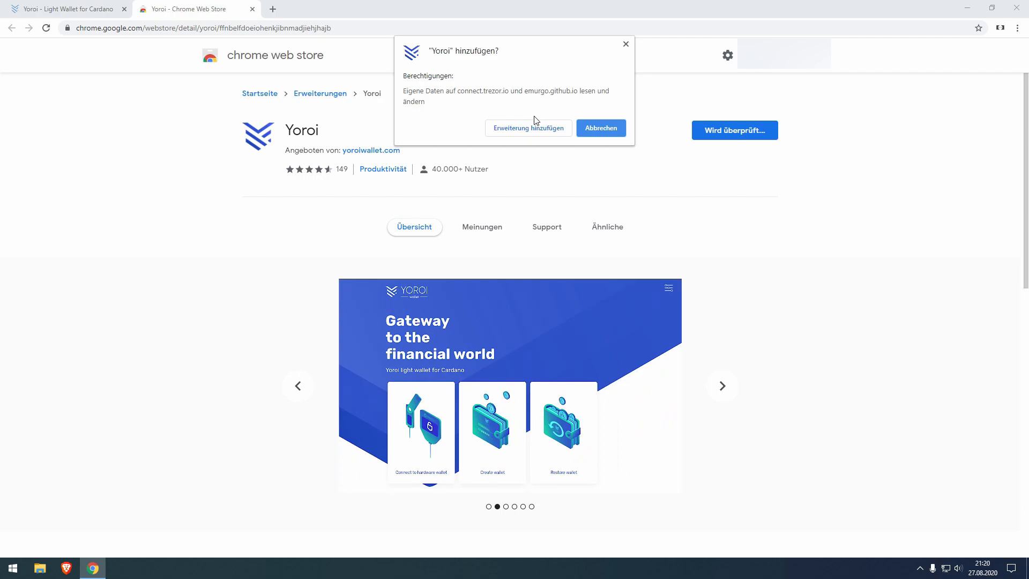
pyautogui.click(509, 129)
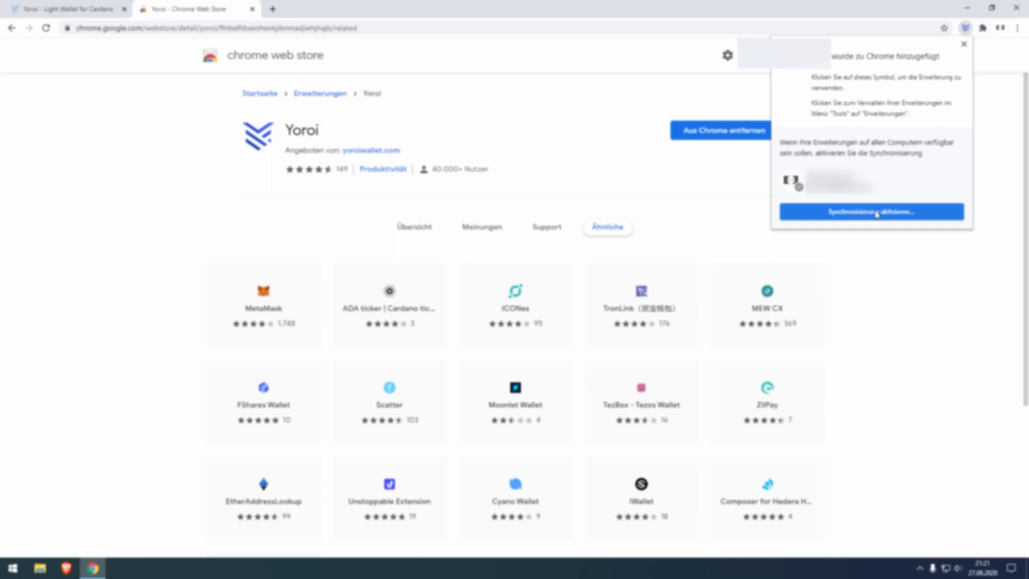
pyautogui.click(964, 44)
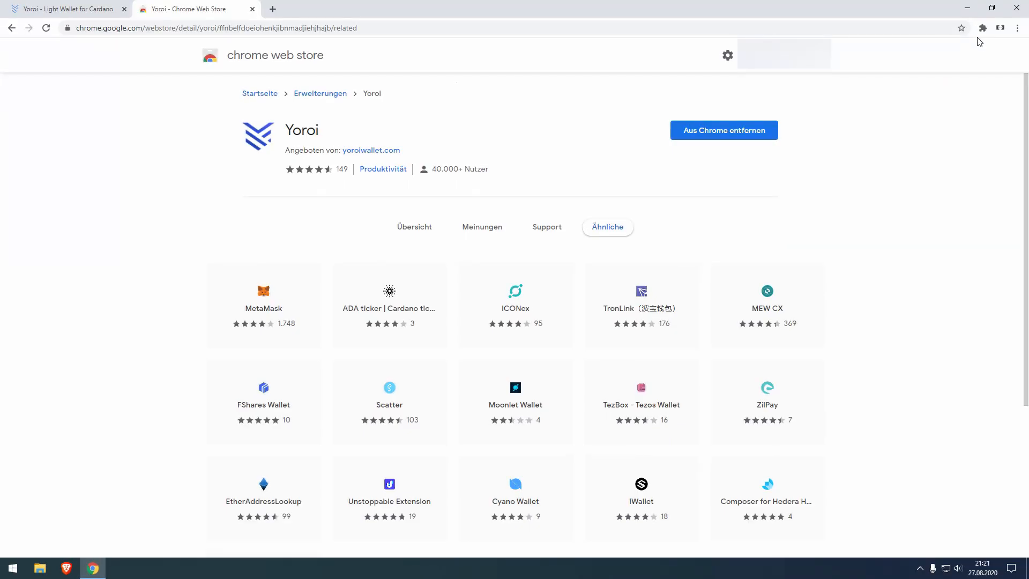
# Launch the installed Yoroi extension and continue with English as the language.
pyautogui.click(984, 29)
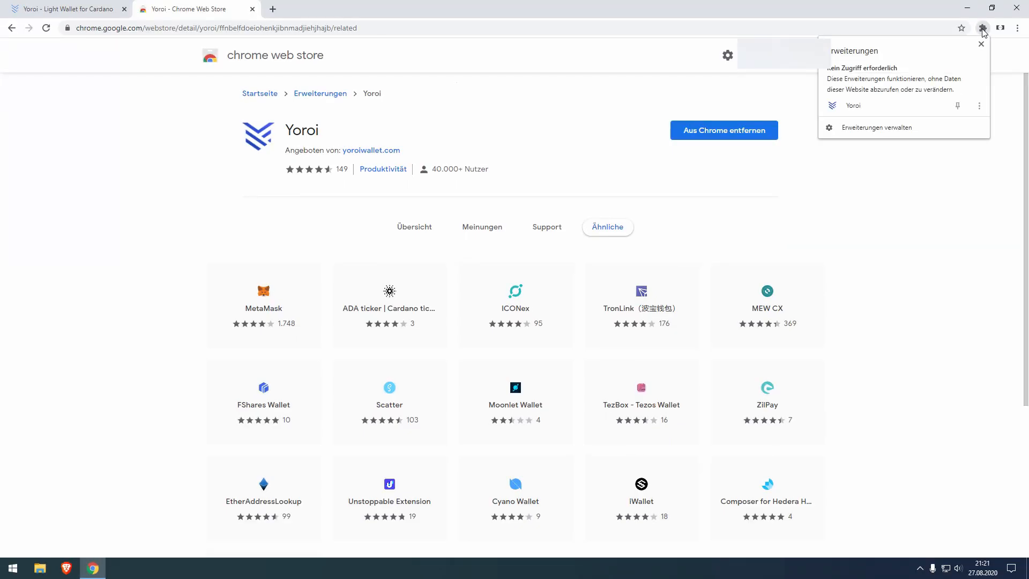
pyautogui.click(860, 105)
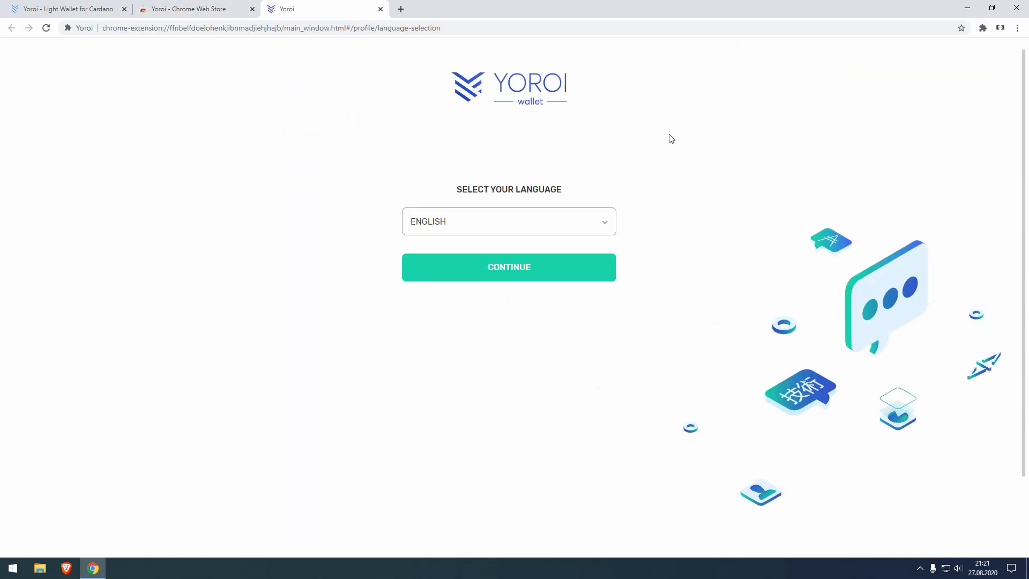
pyautogui.click(527, 271)
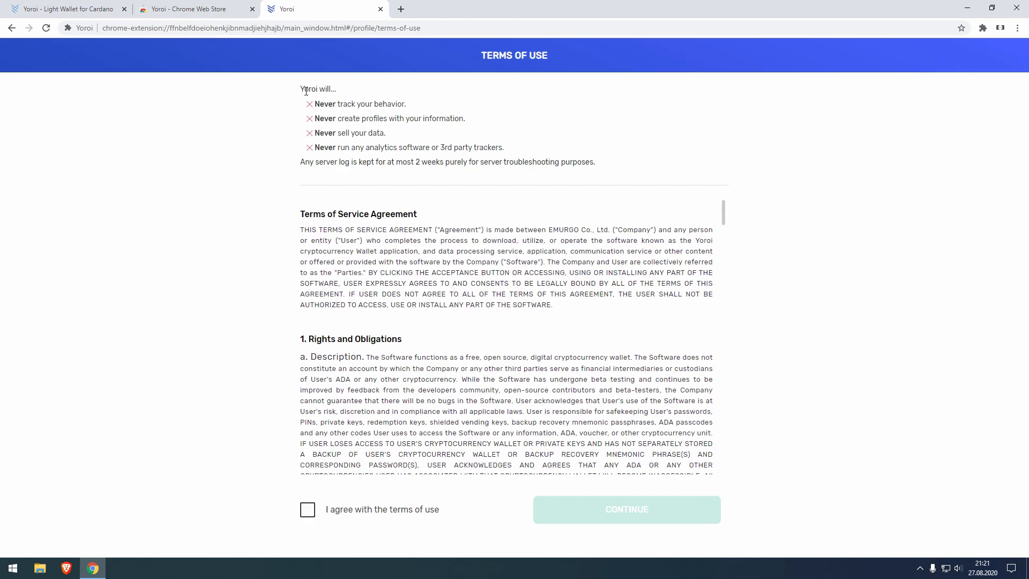
# Review the privacy promises and the service agreement, agree to the terms of use and continue.
pyautogui.moveTo(301, 91); pyautogui.dragTo(417, 107)
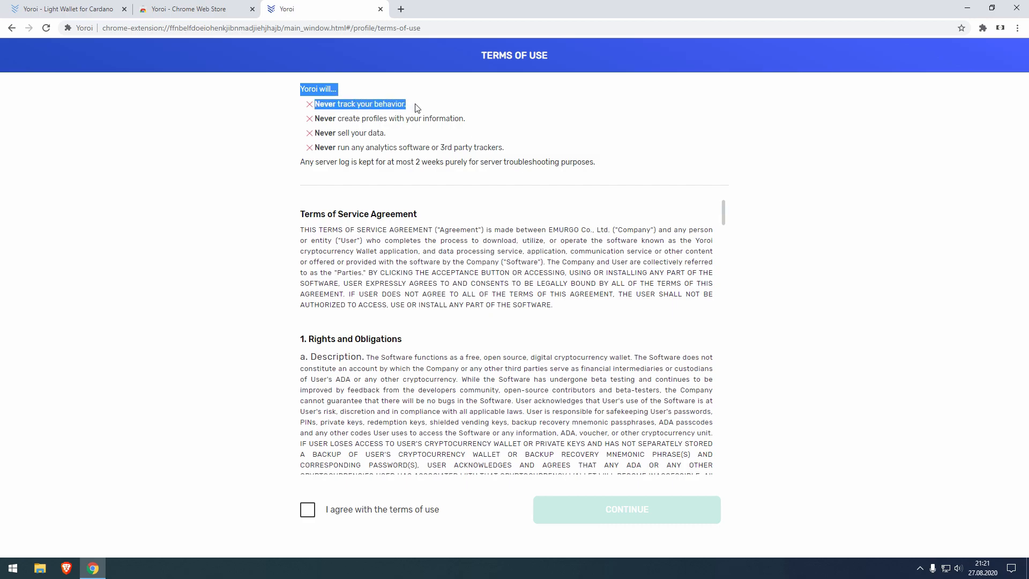
pyautogui.click(472, 126)
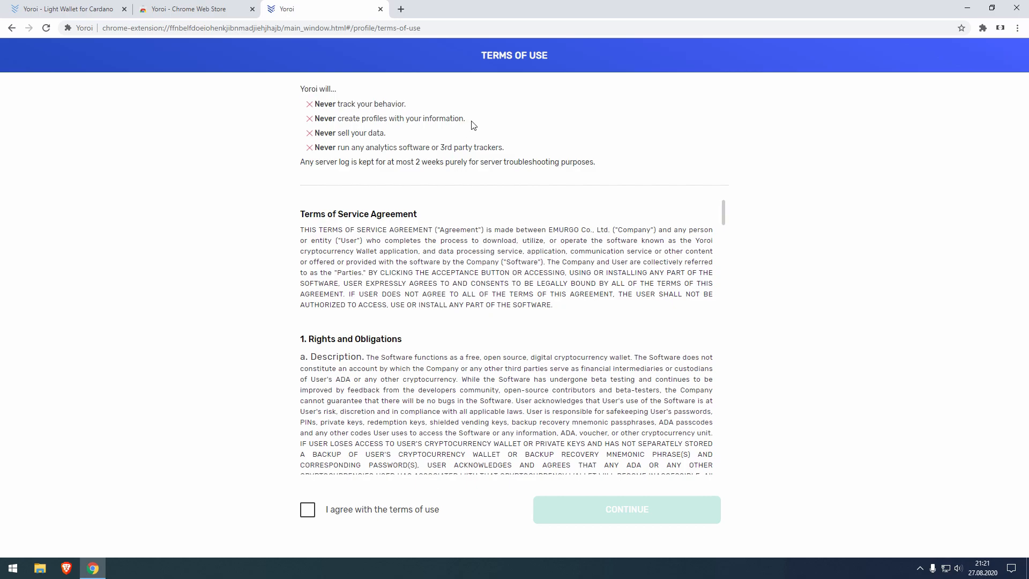
pyautogui.moveTo(472, 126); pyautogui.dragTo(302, 121)
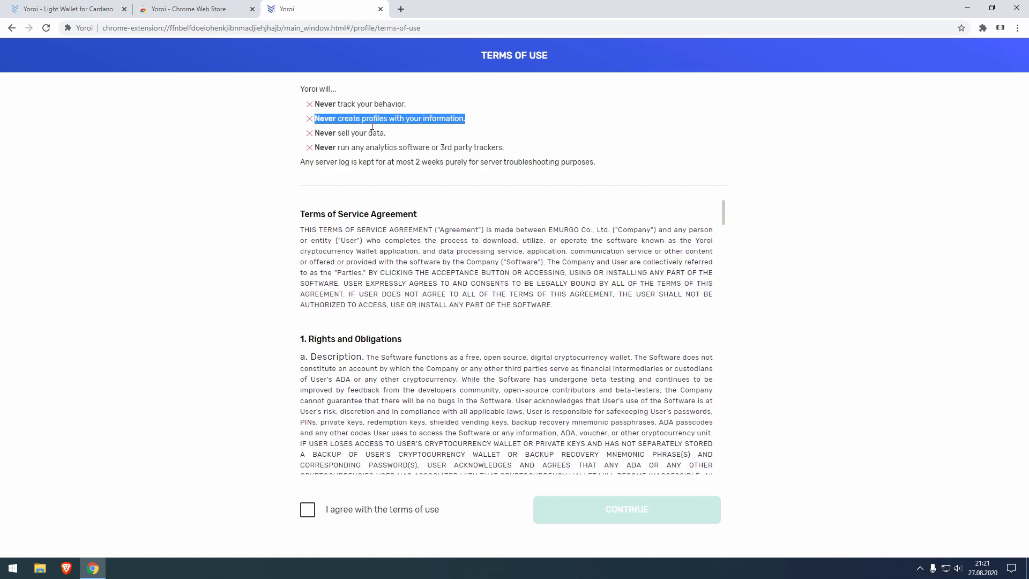
pyautogui.click(400, 134)
pyautogui.moveTo(400, 134); pyautogui.dragTo(311, 134)
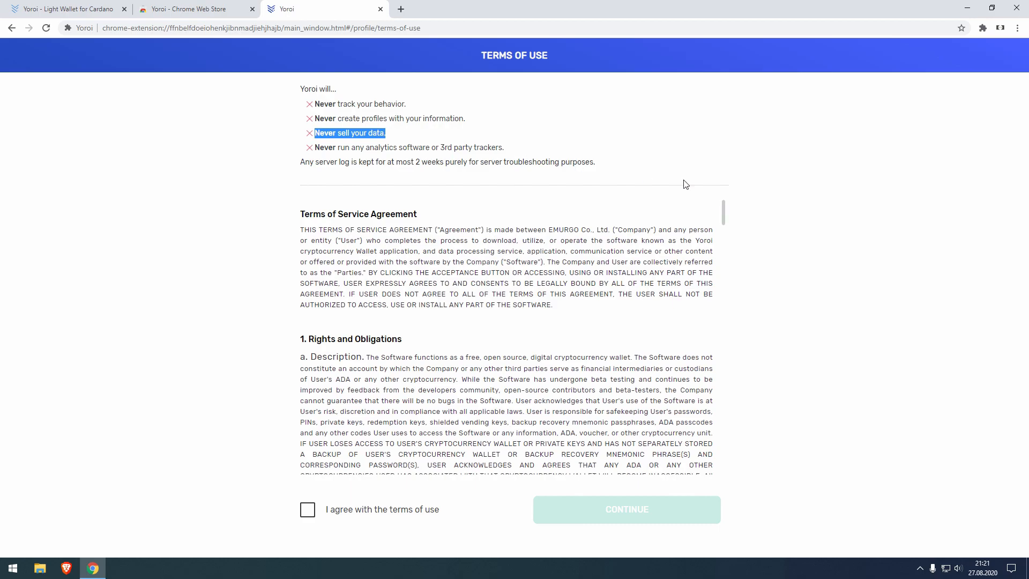
pyautogui.scroll(-20, 613, 267)
pyautogui.scroll(-15, 612, 267)
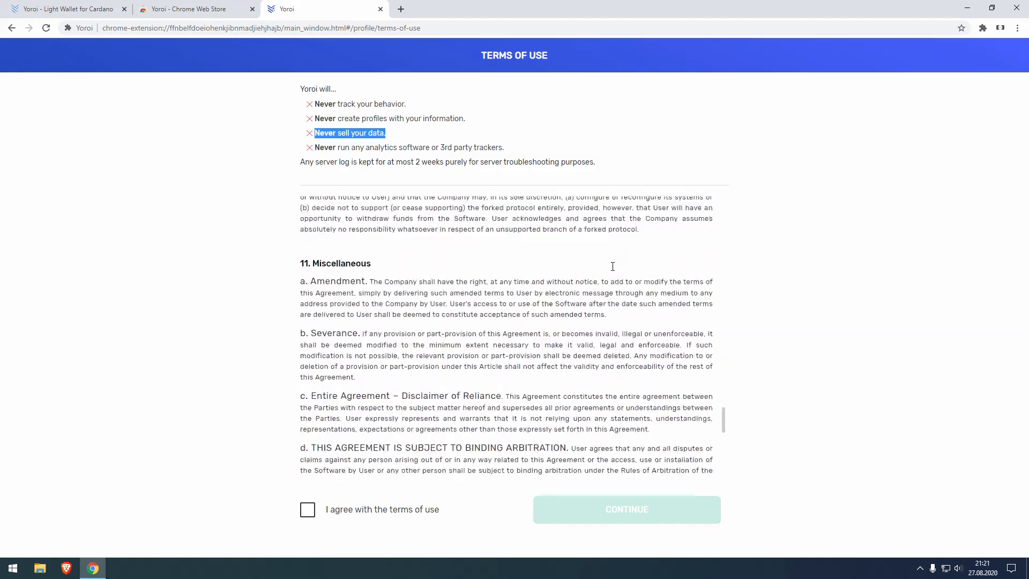
pyautogui.click(307, 510)
pyautogui.click(663, 514)
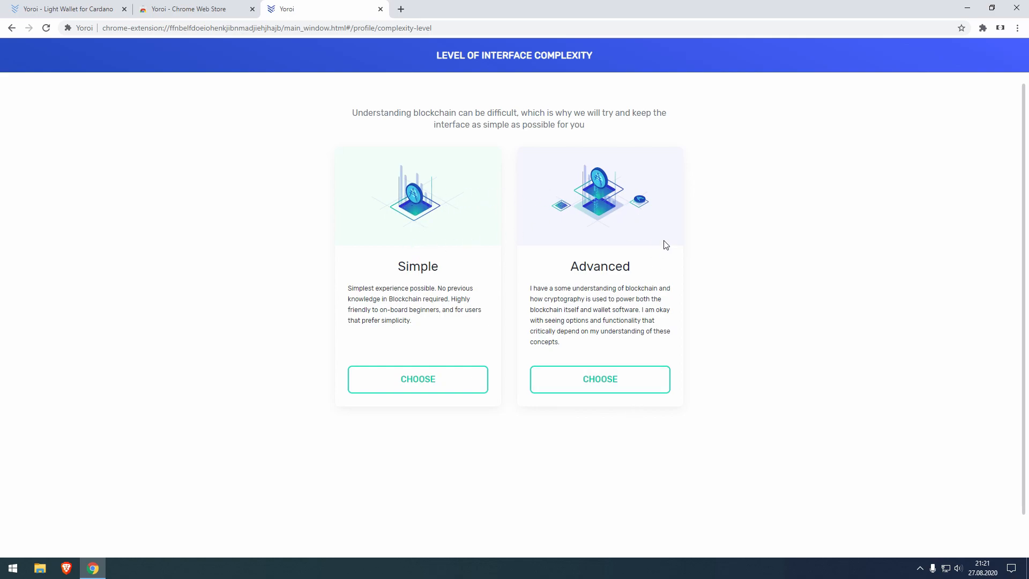
# Read the Simple and Advanced descriptions and choose the Advanced level of interface complexity.
pyautogui.moveTo(356, 292); pyautogui.dragTo(438, 323)
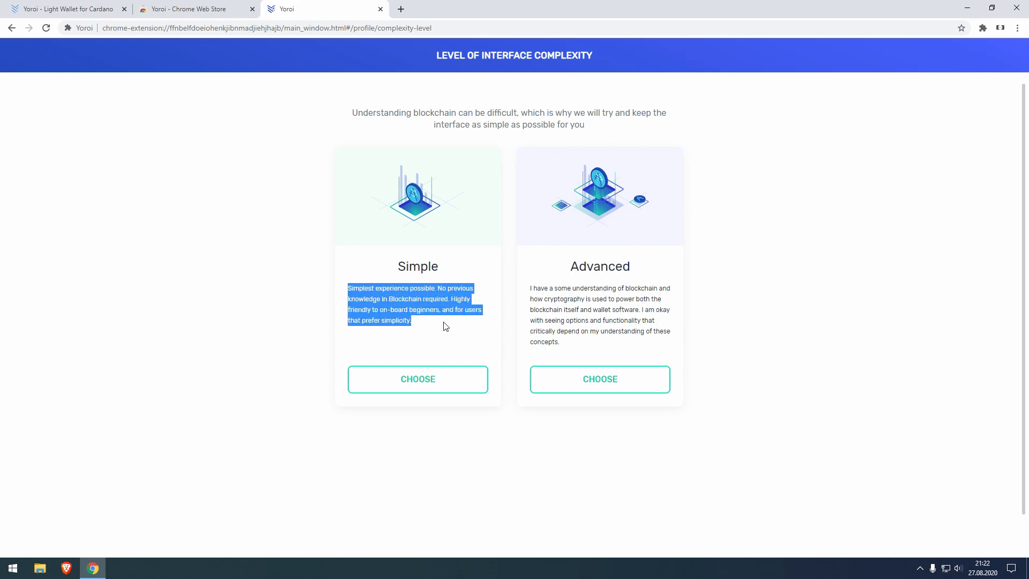
pyautogui.click(444, 325)
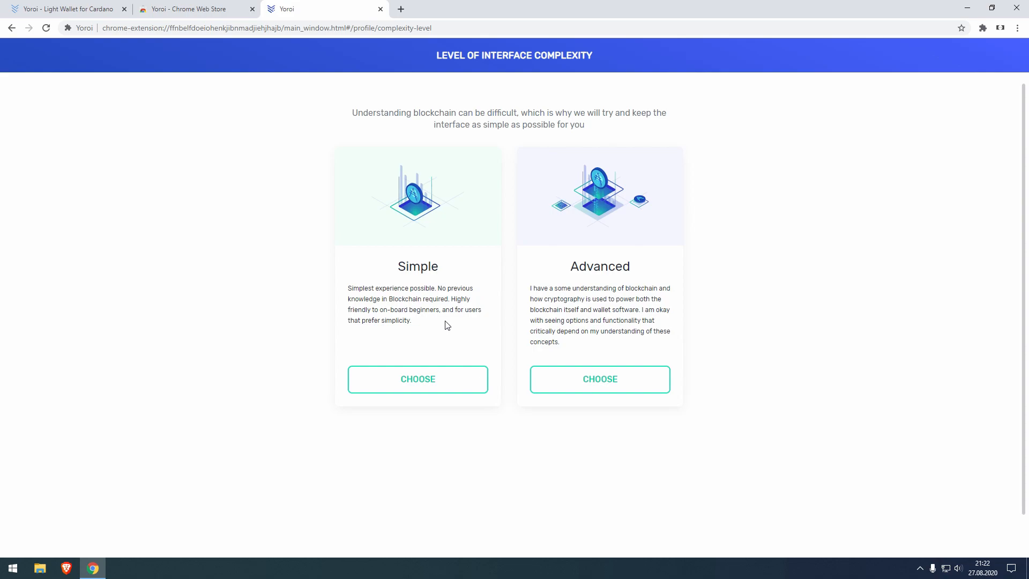
pyautogui.moveTo(429, 328); pyautogui.dragTo(358, 293)
pyautogui.moveTo(574, 345); pyautogui.dragTo(528, 291)
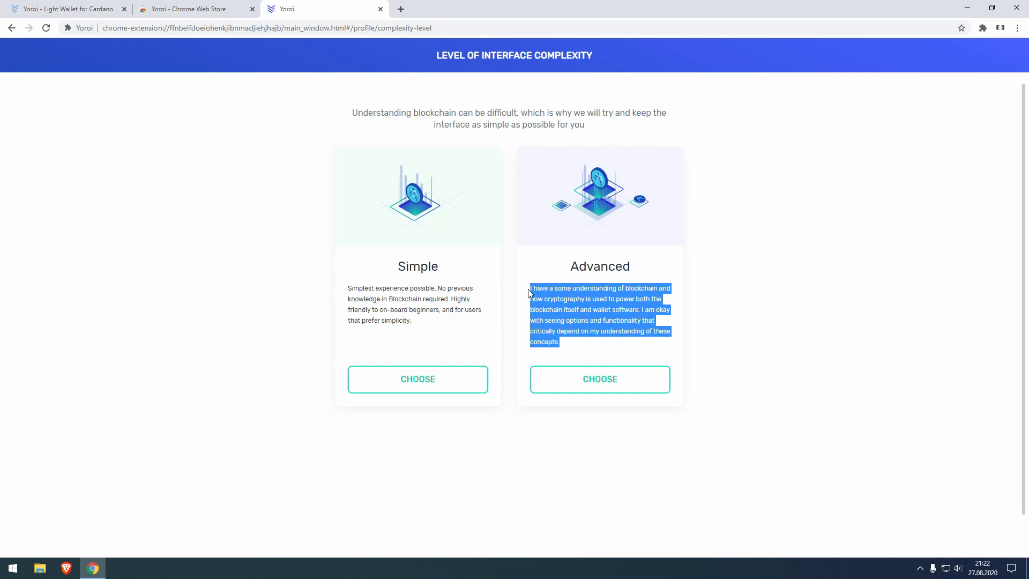
pyautogui.click(600, 352)
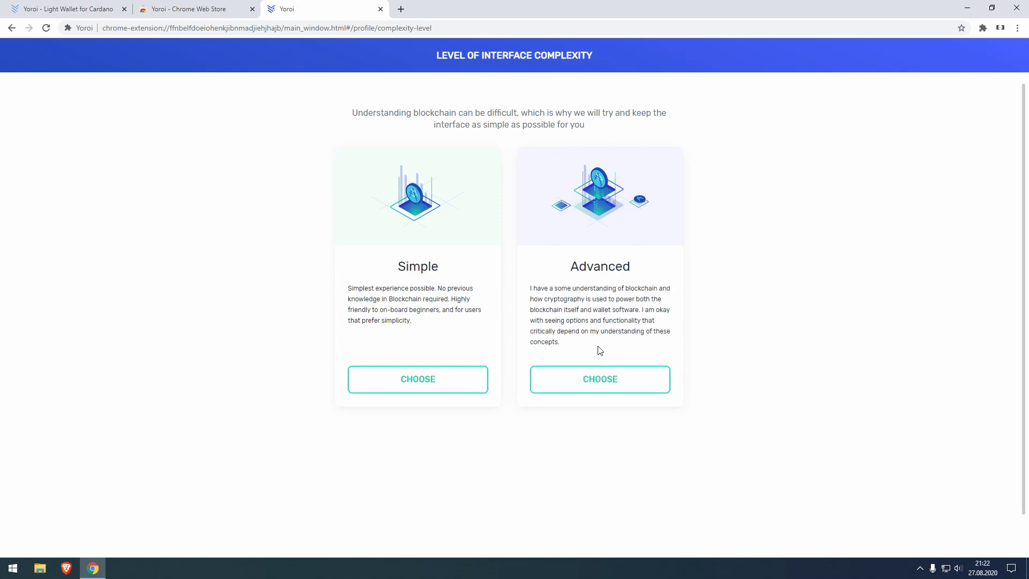
pyautogui.click(601, 379)
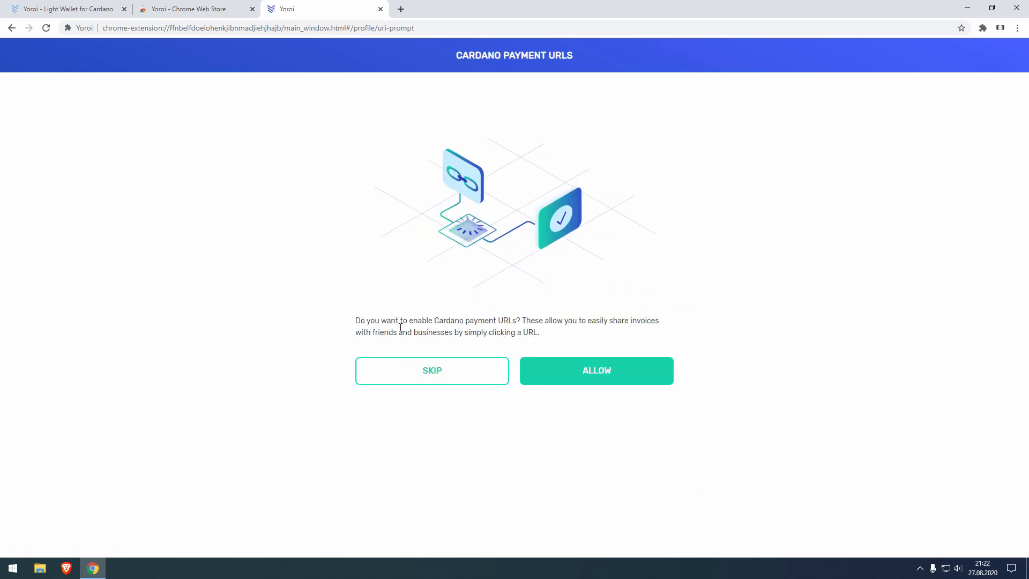
# Enable Cardano payment URLs, let Yoroi open web+cardano links in the browser and finish the setup.
pyautogui.moveTo(360, 325); pyautogui.dragTo(589, 340)
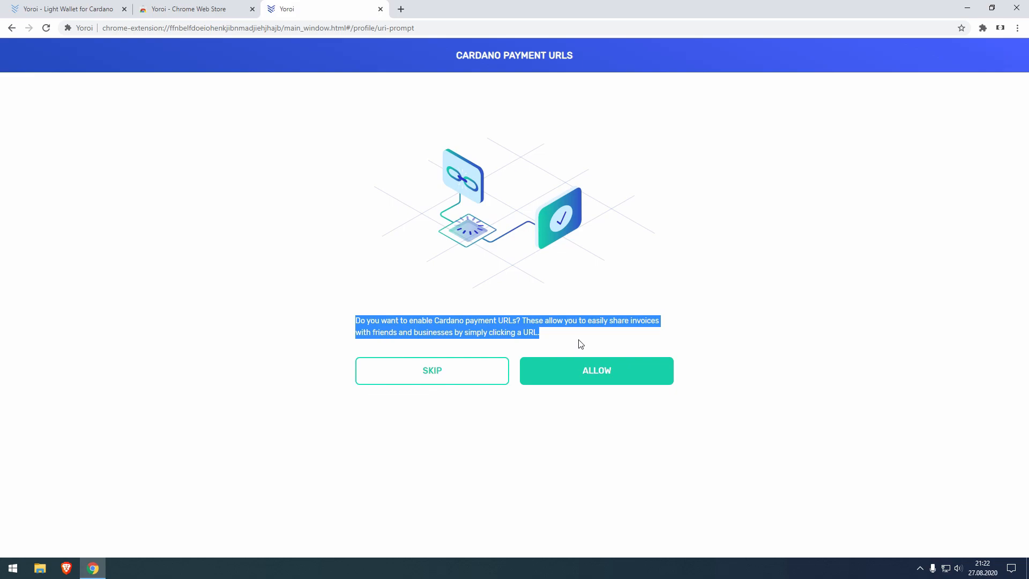
pyautogui.click(453, 333)
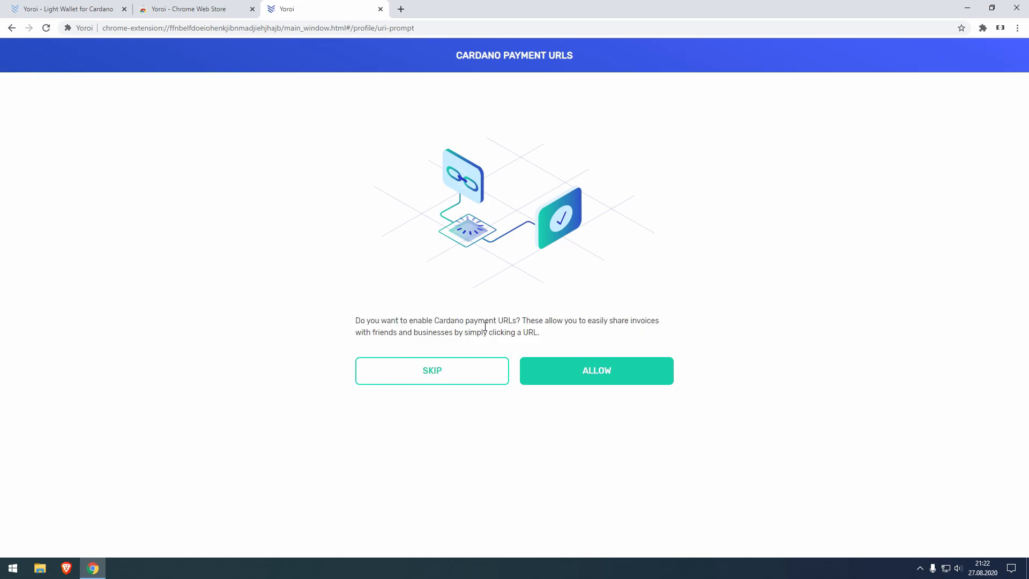
pyautogui.click(608, 377)
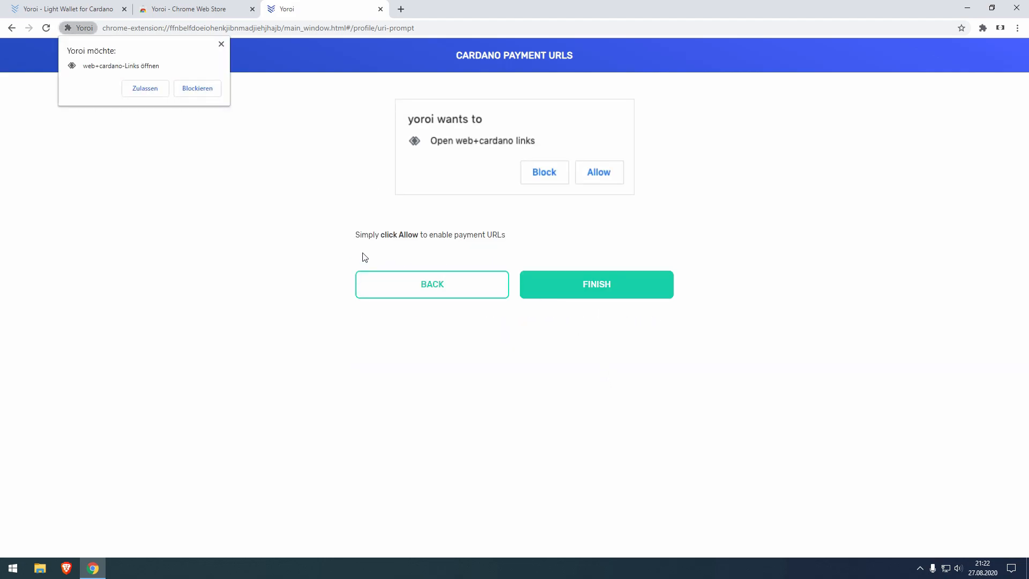
pyautogui.click(146, 91)
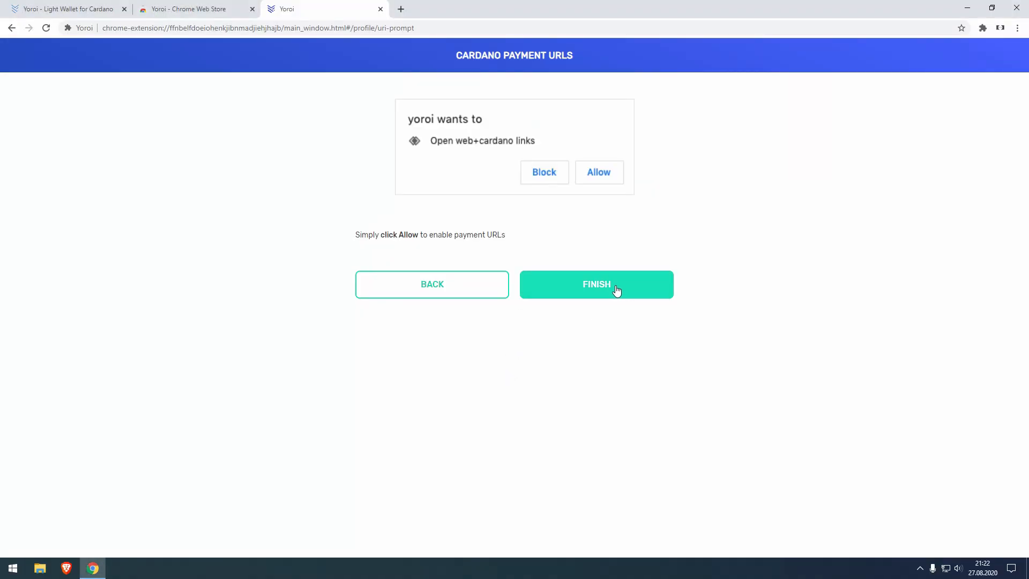
pyautogui.click(611, 289)
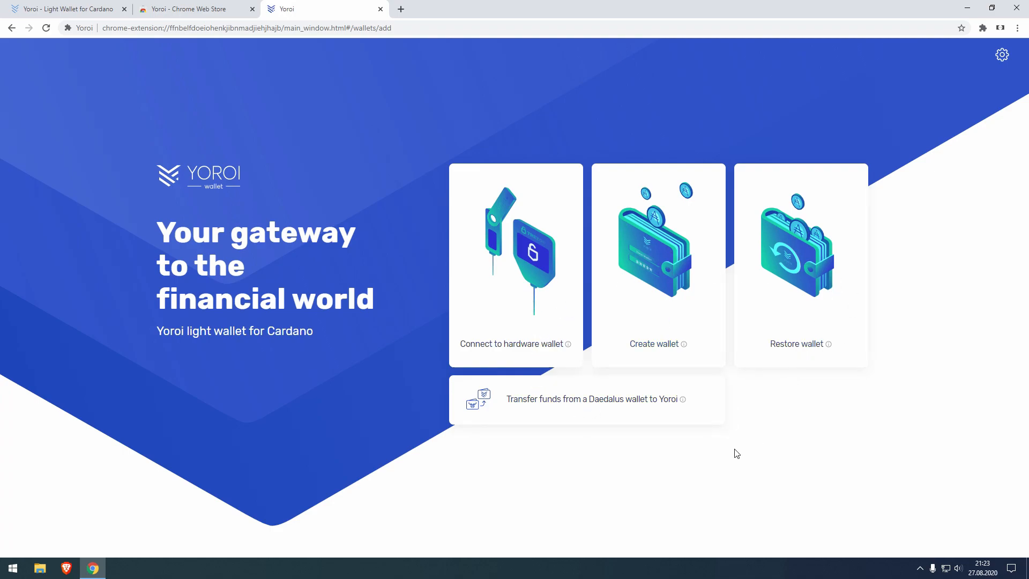
# Start creating a new standard Cardano wallet and name it "Ditf-Yoroi-Wallet".
pyautogui.click(665, 307)
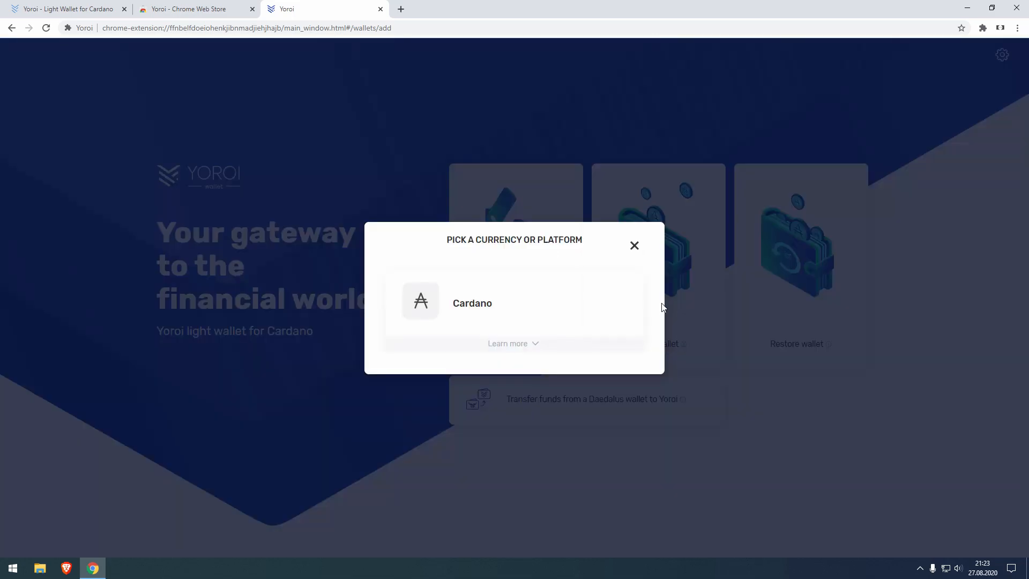
pyautogui.click(513, 306)
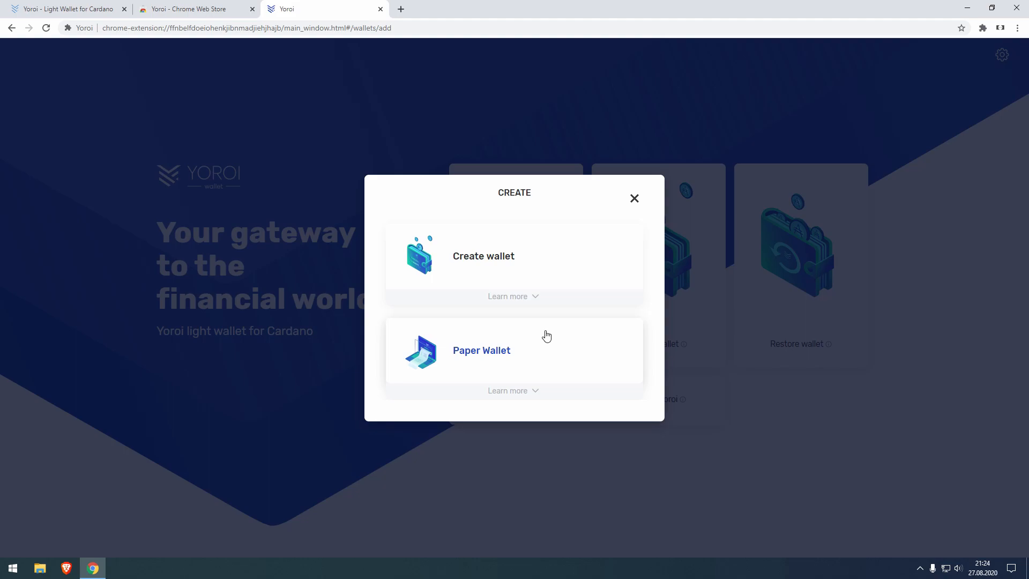
pyautogui.click(539, 262)
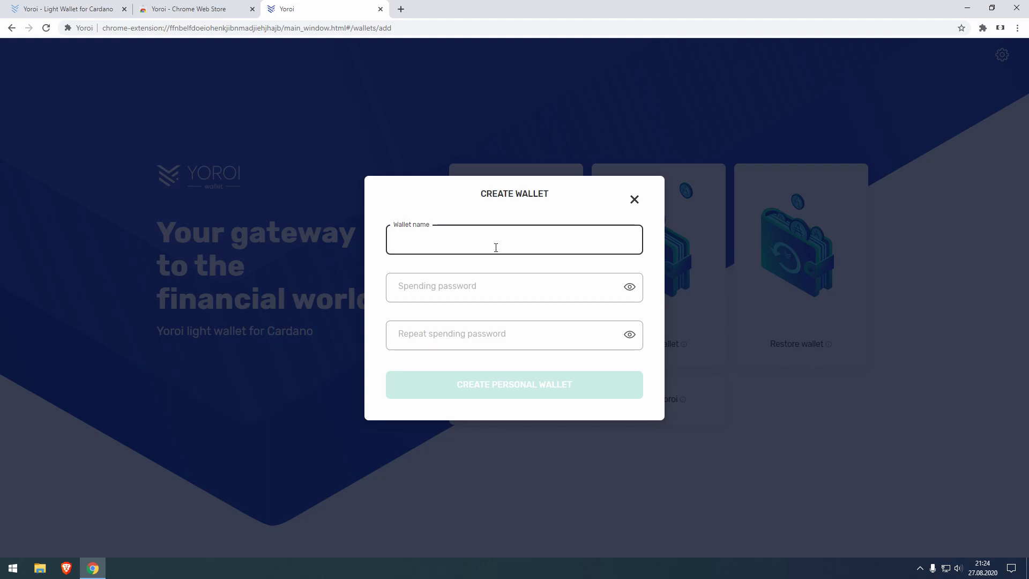
pyautogui.write('Ditf-Yoroi-Wallet')
pyautogui.press('Tab')
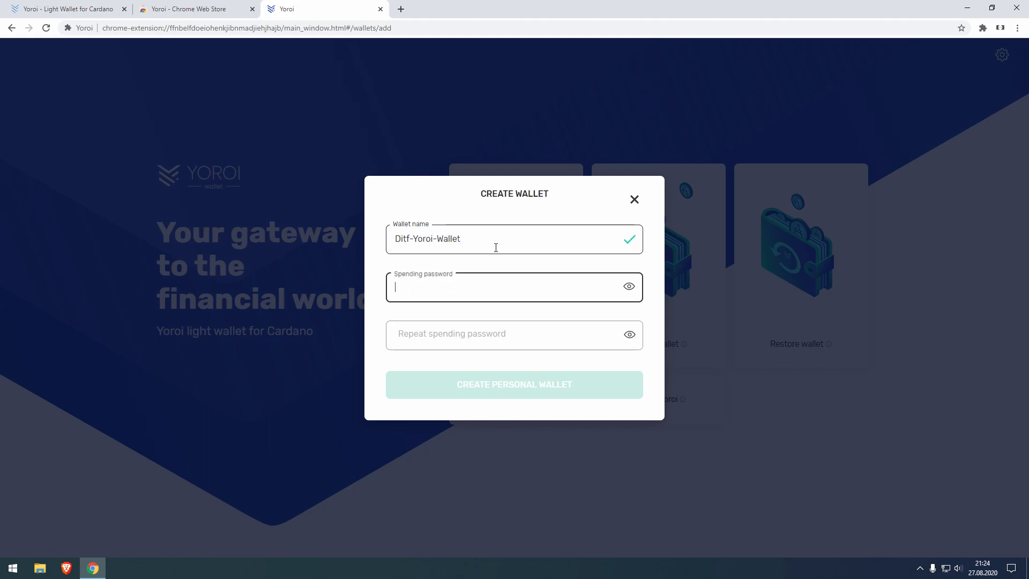
# Enter and repeat the spending password for the new wallet, and create the personal wallet.
pyautogui.write('••••')
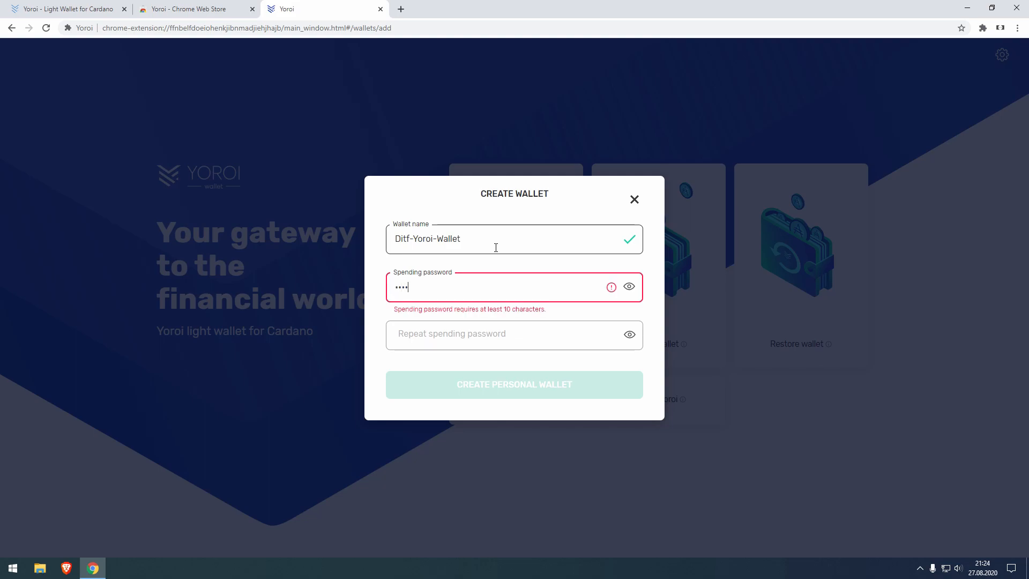
pyautogui.write('••')
pyautogui.hotkey('ctrl', 'a')
pyautogui.press('BackSpace')
pyautogui.write('••••••••••')
pyautogui.press('Tab')
pyautogui.write('••••••••')
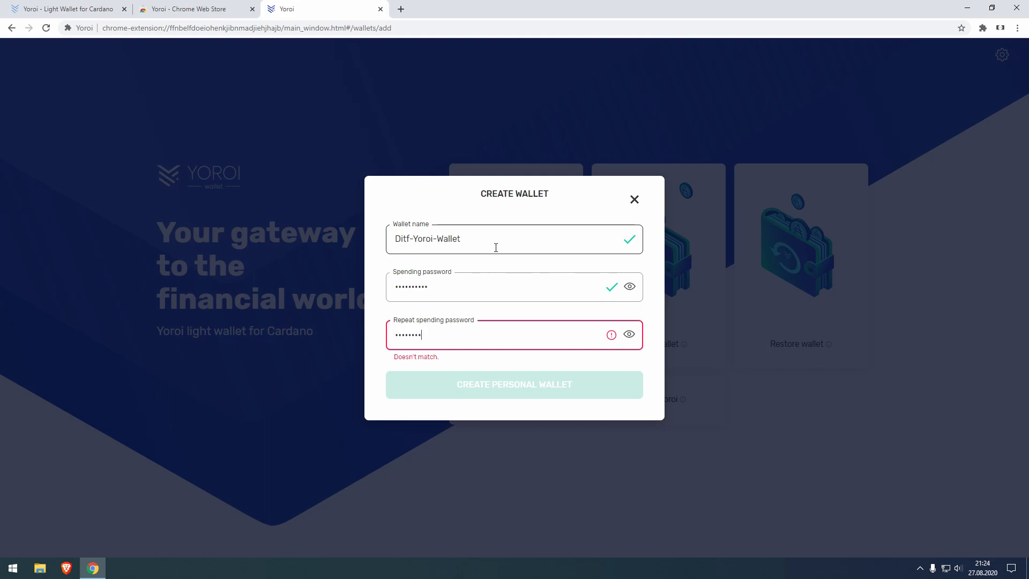
pyautogui.write('••')
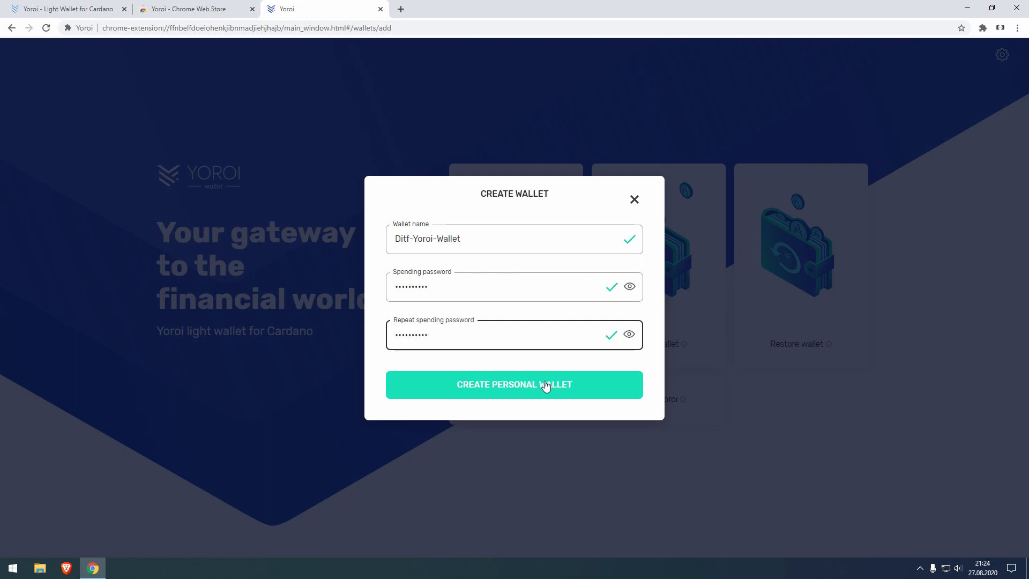
pyautogui.click(539, 385)
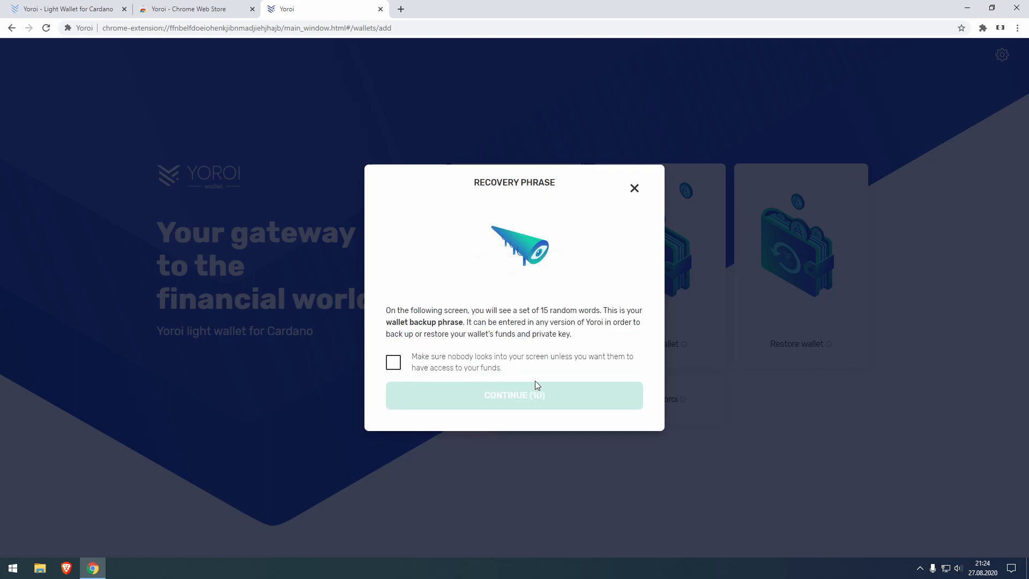
# Acknowledge that nobody should see the screen and continue to the 15-word recovery phrase.
pyautogui.click(397, 365)
pyautogui.moveTo(601, 315); pyautogui.dragTo(545, 316)
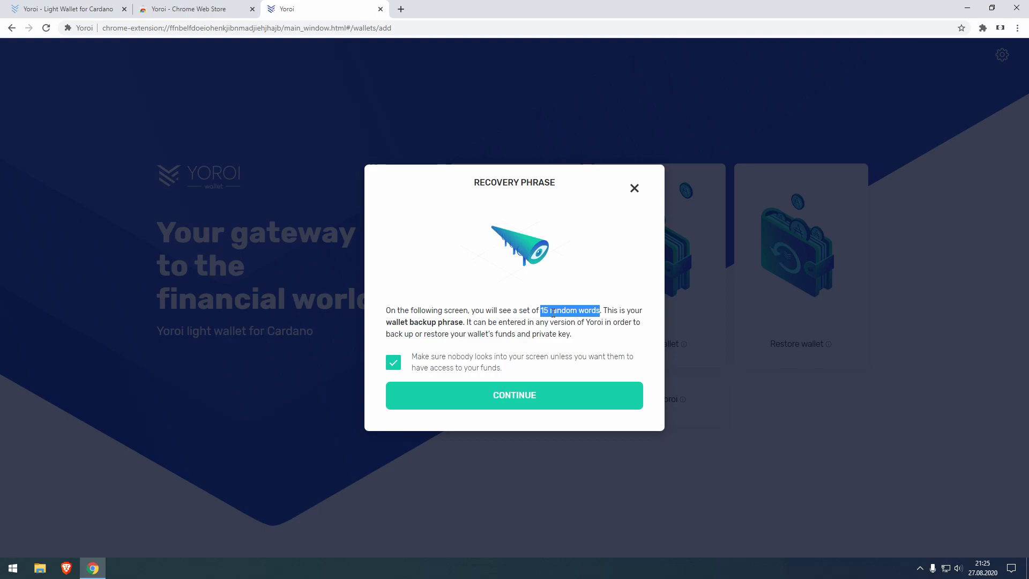
pyautogui.click(565, 393)
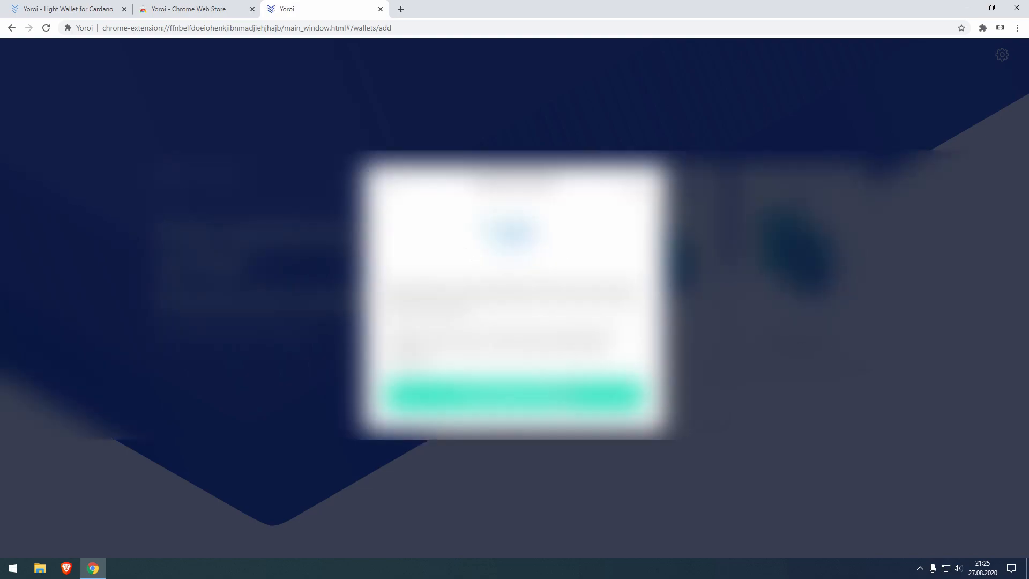
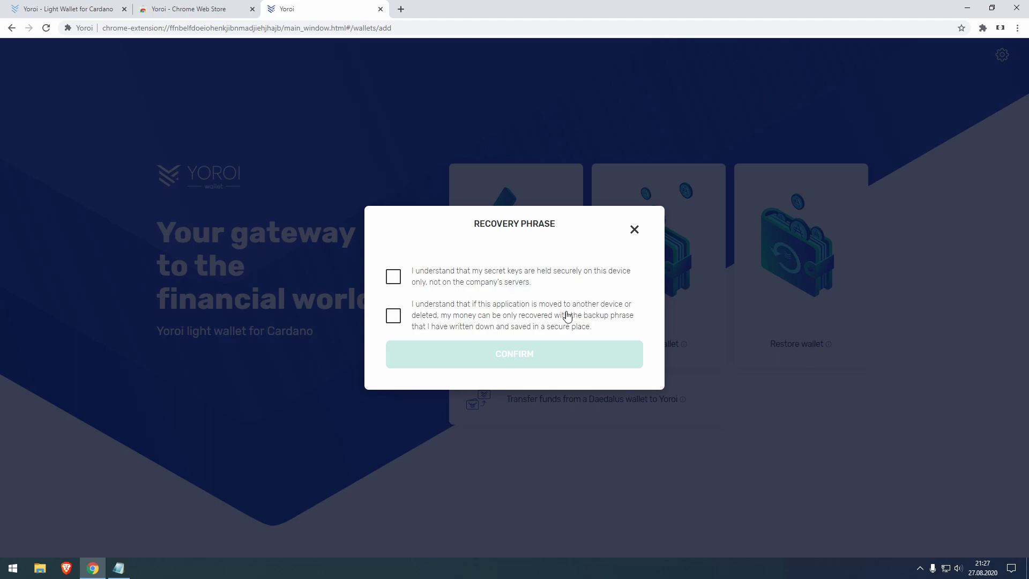
# Accept both statements about locally held secret keys and recovery by backup phrase, and confirm the recovery phrase.
pyautogui.click(518, 315)
pyautogui.click(462, 282)
pyautogui.click(550, 354)
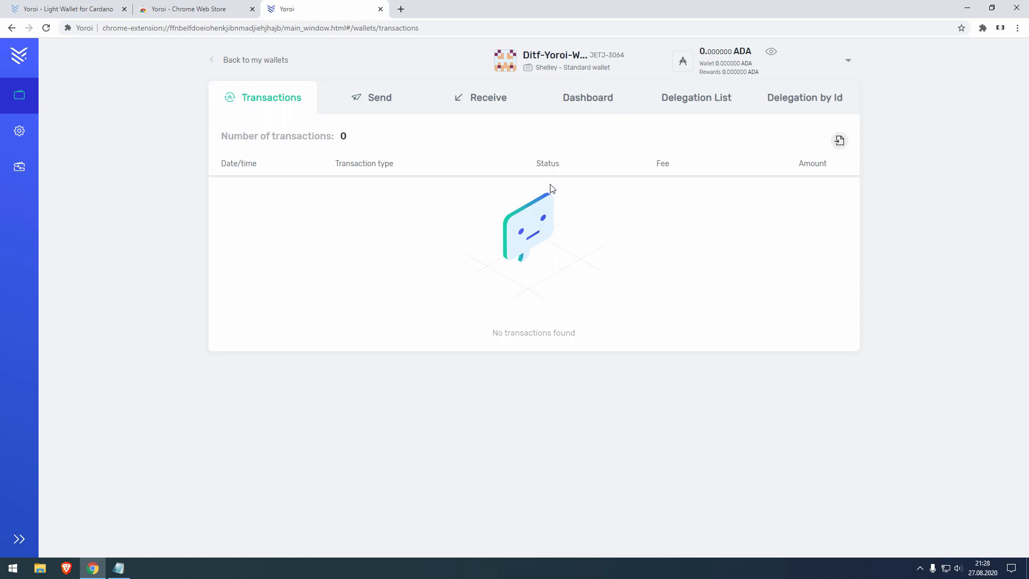
# Try the wallet's Send form with an amount of 10 ADA, switch Send all ADA on and off, and check the fees.
pyautogui.click(378, 105)
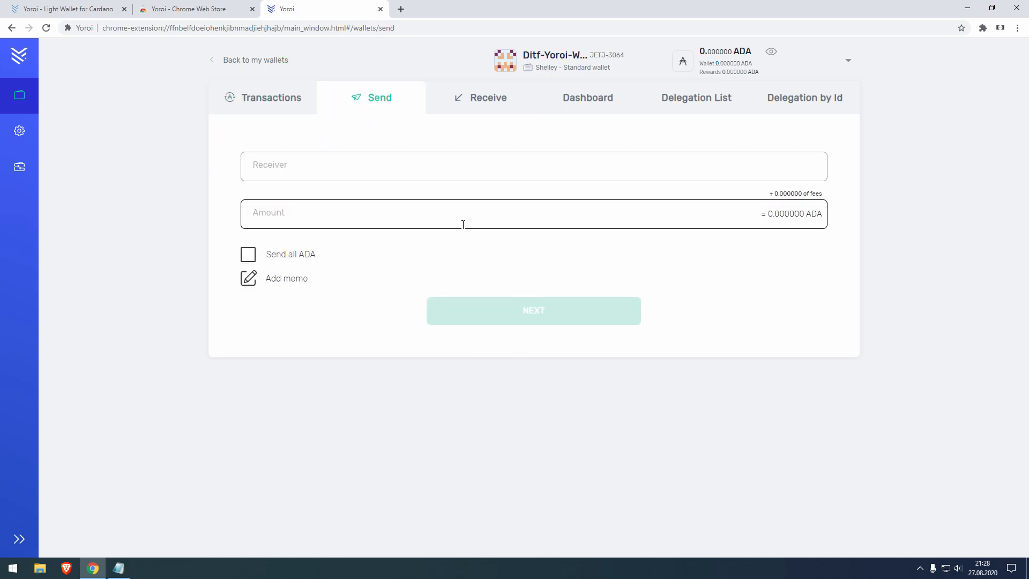
pyautogui.click(439, 179)
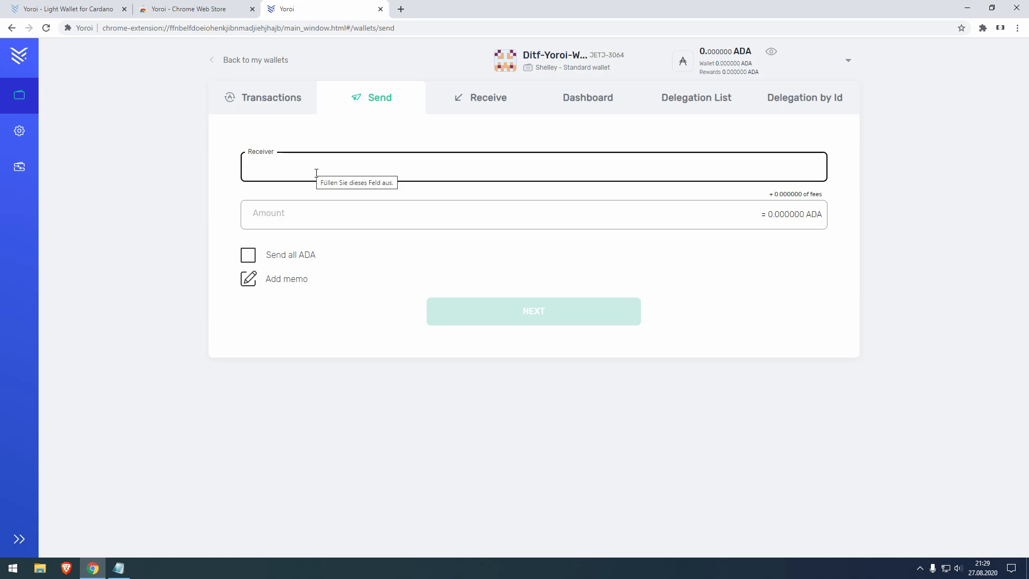
pyautogui.click(356, 222)
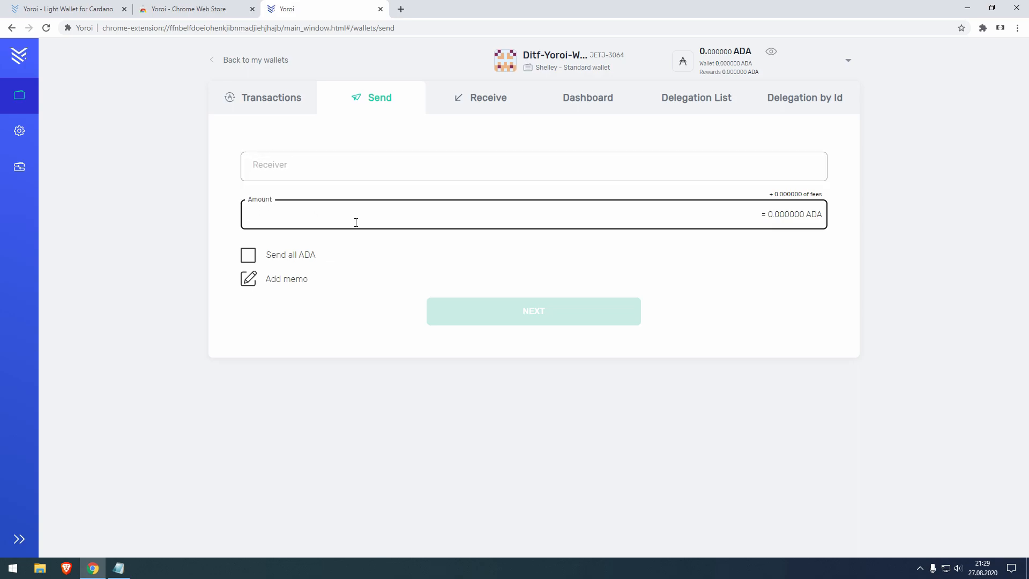
pyautogui.write('10')
pyautogui.click(255, 257)
pyautogui.click(255, 258)
pyautogui.click(255, 257)
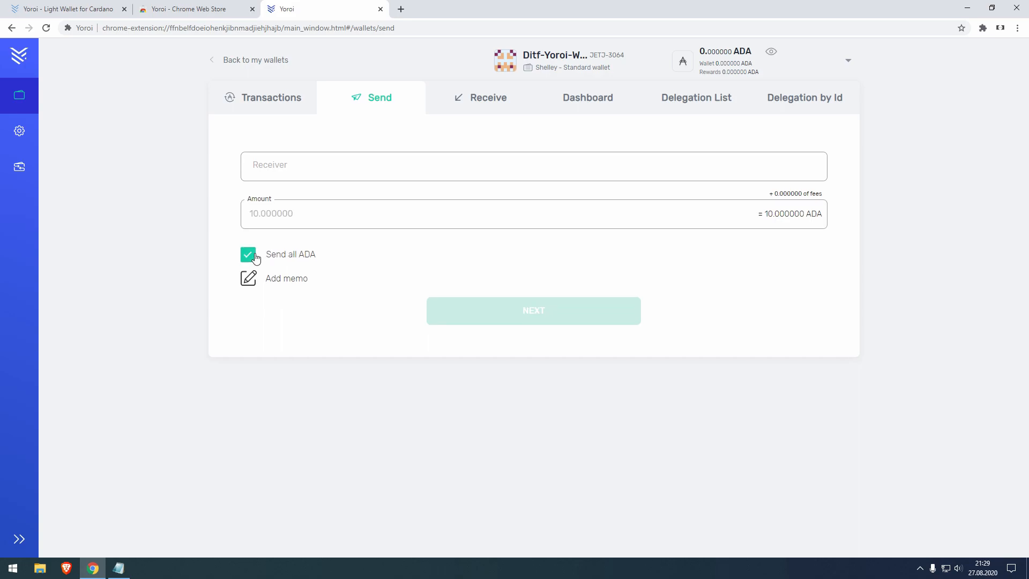
pyautogui.click(255, 258)
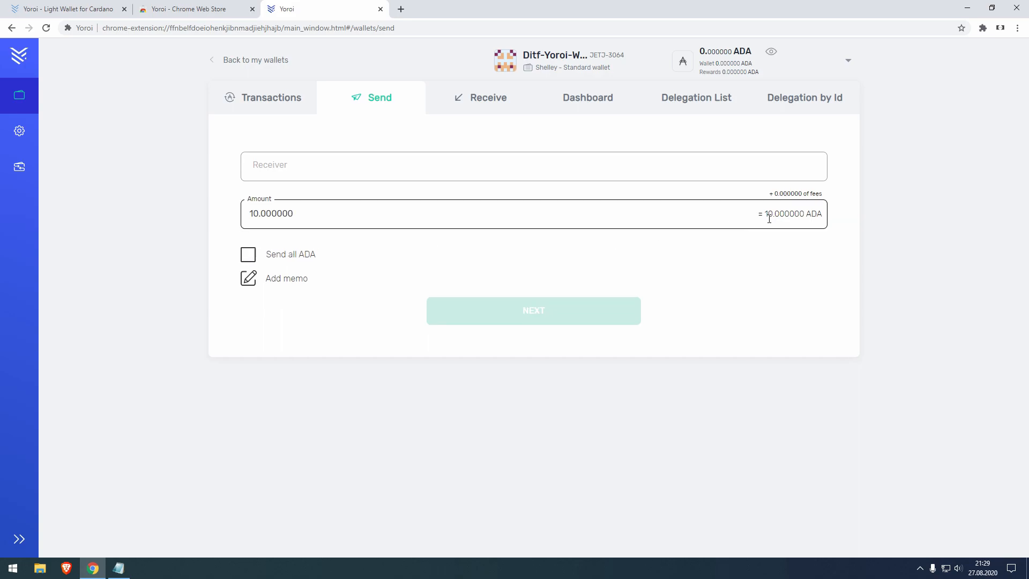
pyautogui.moveTo(823, 196); pyautogui.dragTo(775, 201)
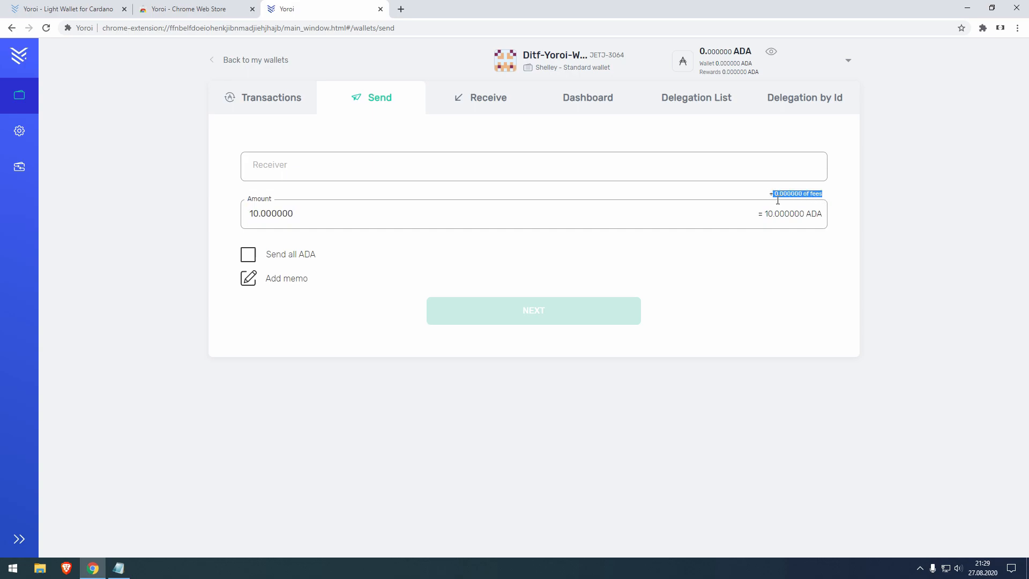
# Try "sad" as the receiver address in the Send form and clear it again.
pyautogui.click(700, 177)
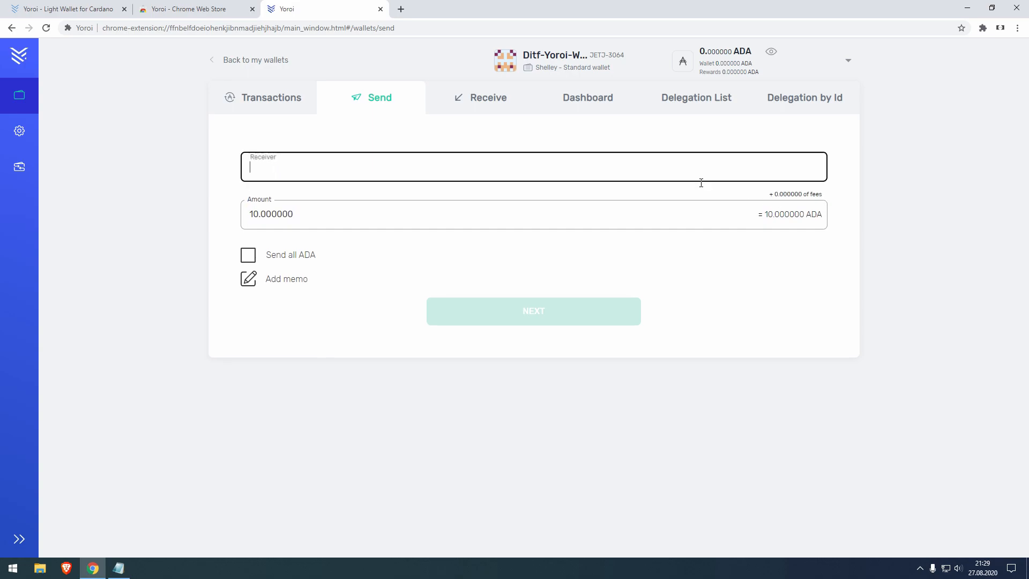
pyautogui.write('sad')
pyautogui.doubleClick(247, 179)
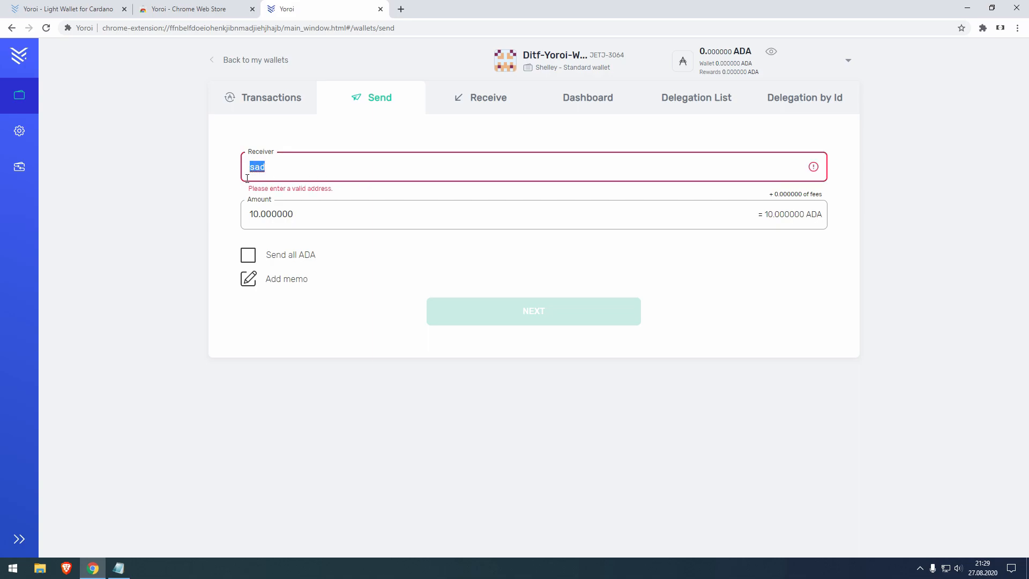
pyautogui.press('BackSpace')
# Open the wallet's external receiving address and copy it.
pyautogui.click(475, 106)
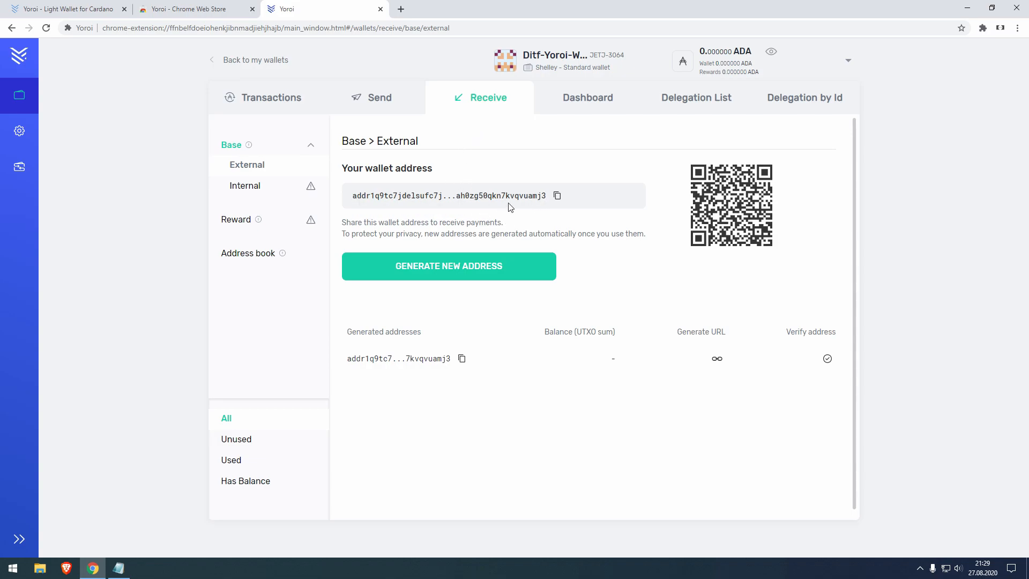
pyautogui.moveTo(431, 174); pyautogui.dragTo(351, 171)
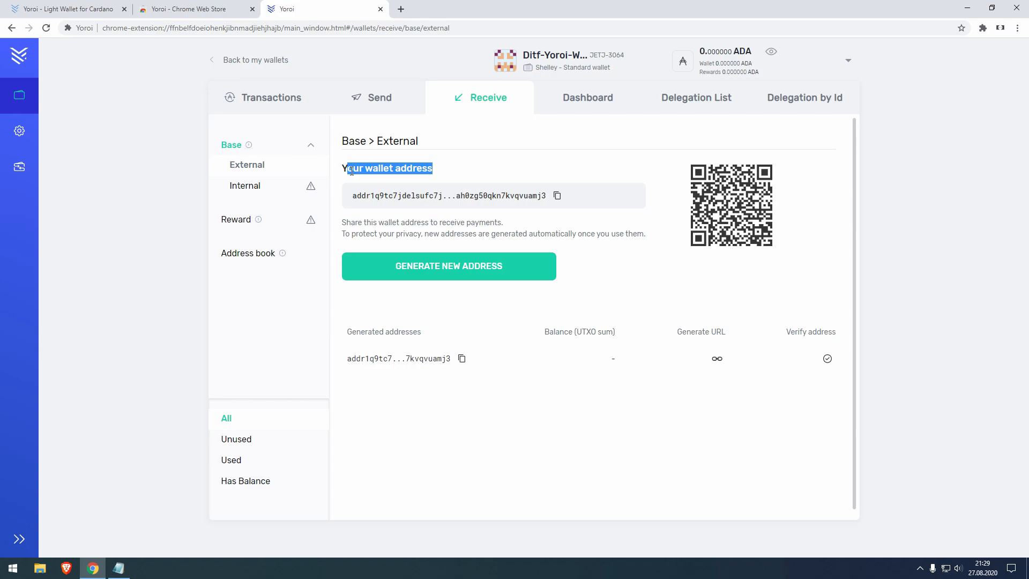
pyautogui.click(558, 195)
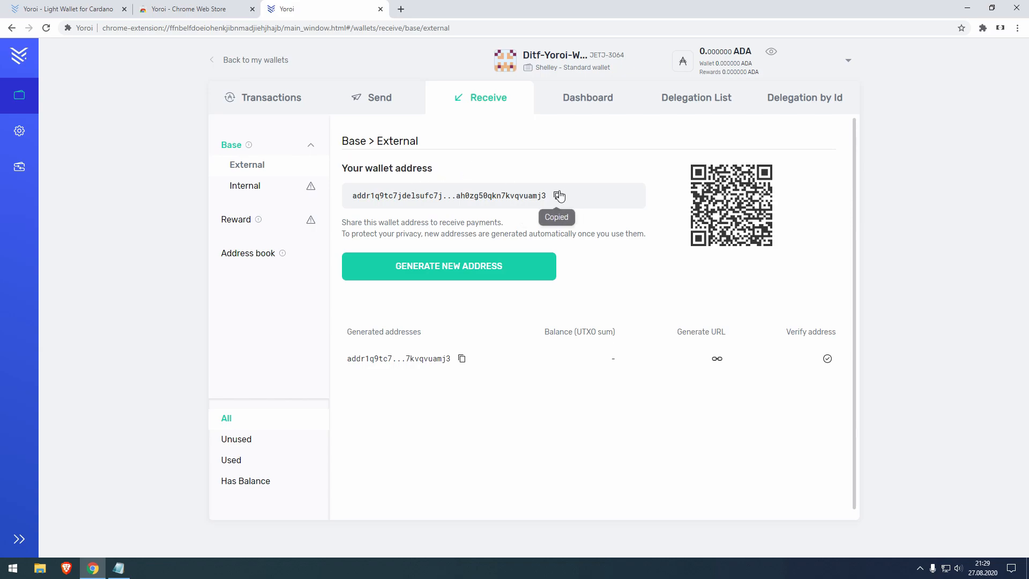
# Try pasting the copied wallet address into the browser's address bar and clear it.
pyautogui.click(408, 27)
pyautogui.hotkey('ctrl', 'v')
pyautogui.hotkey('ctrl', 'a')
pyautogui.press('BackSpace')
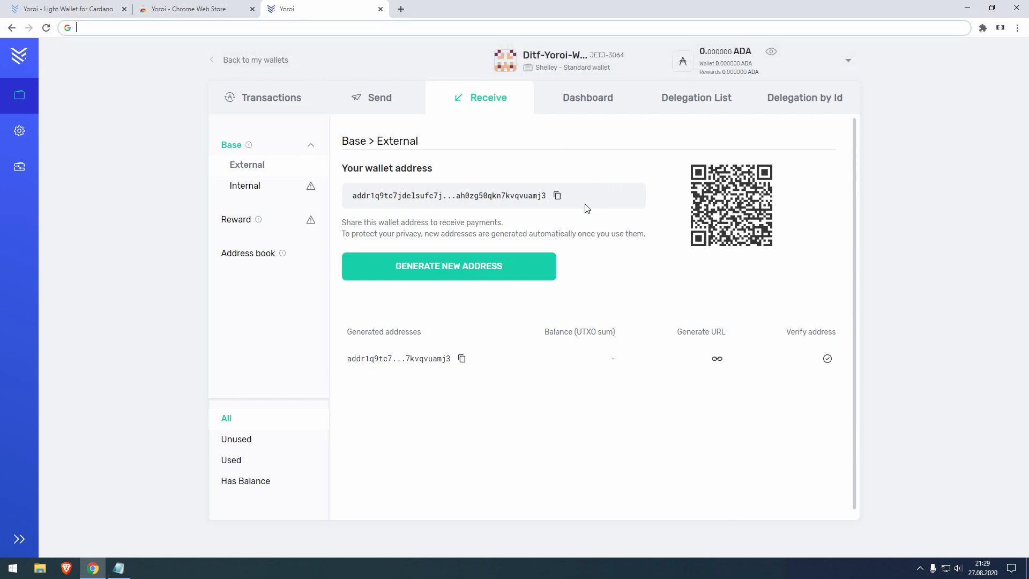
# Generate a new external receiving address for the wallet.
pyautogui.tripleClick(358, 196)
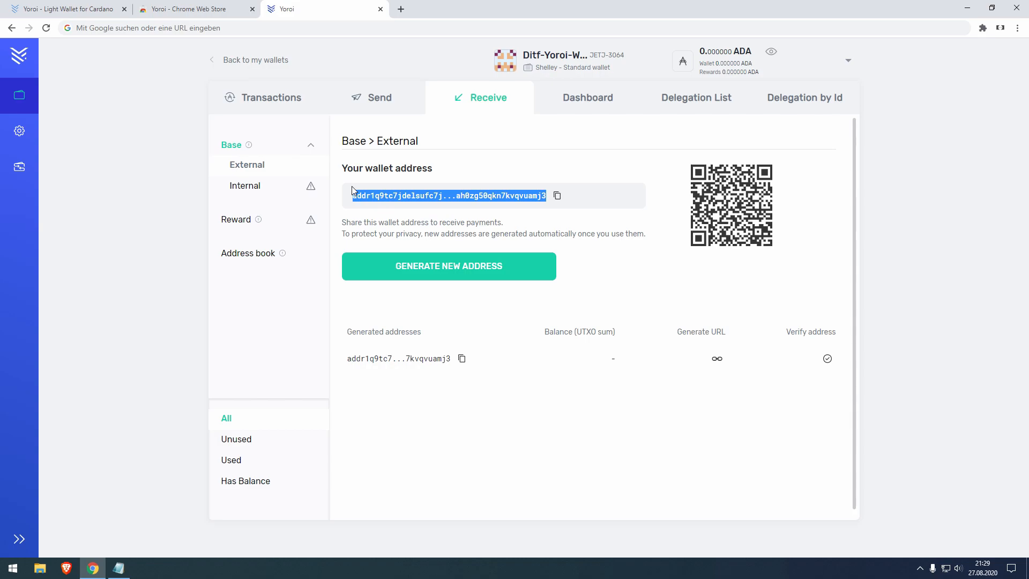
pyautogui.click(622, 237)
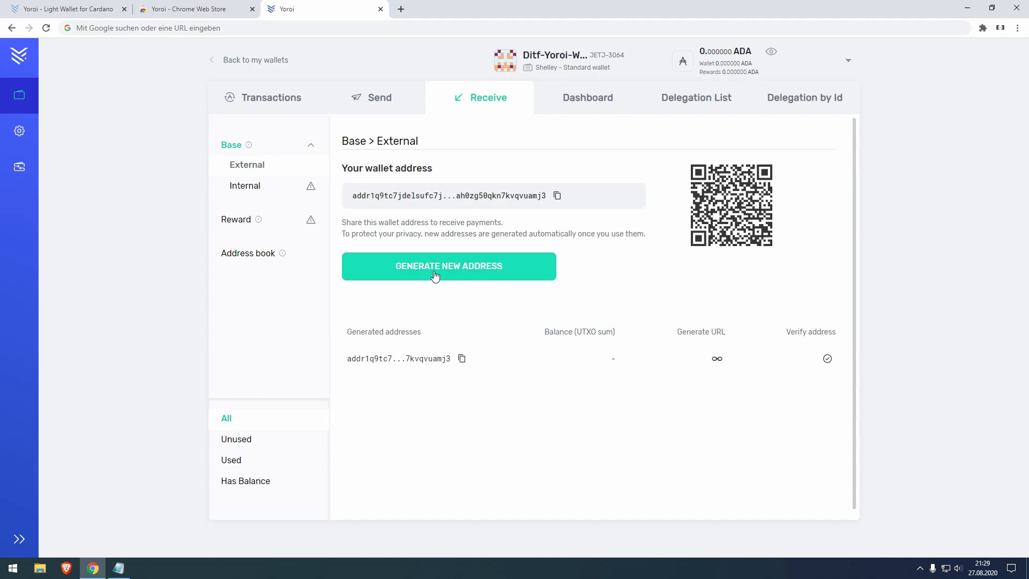
pyautogui.click(455, 275)
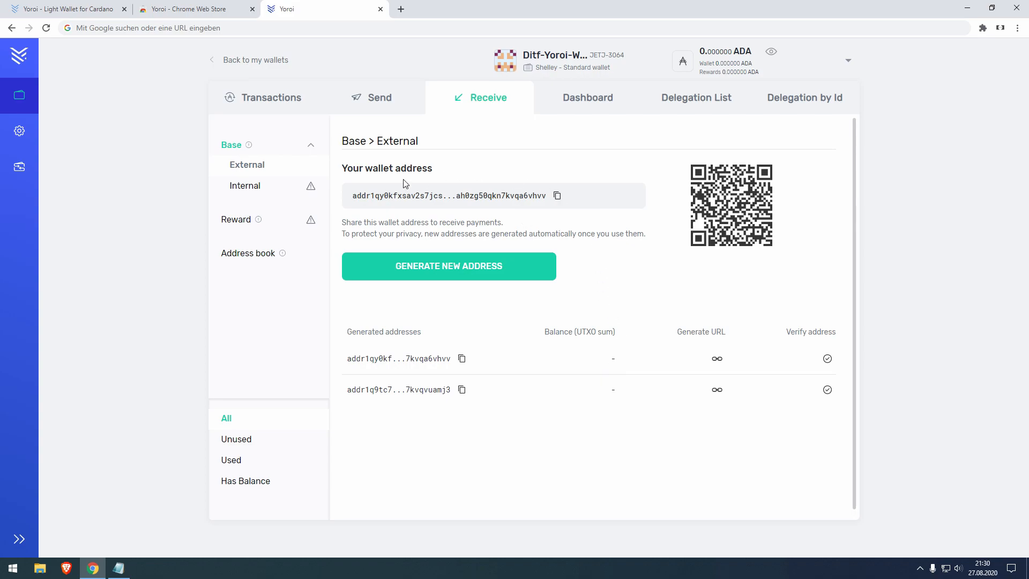
# Examine the current epoch and the time until it ends on the delegation dashboard.
pyautogui.click(589, 104)
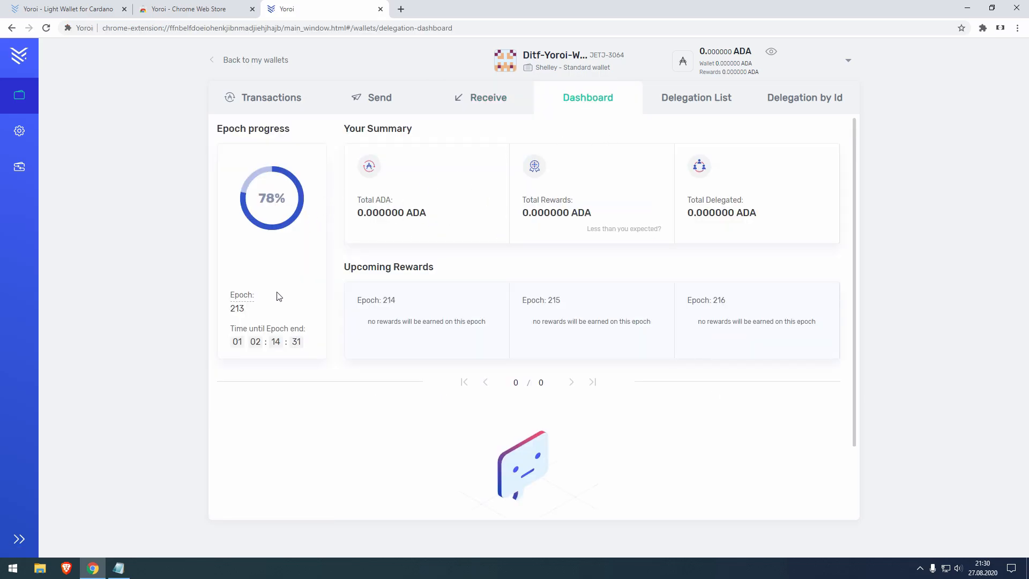
pyautogui.doubleClick(238, 311)
pyautogui.moveTo(233, 346); pyautogui.dragTo(245, 347)
pyautogui.doubleClick(249, 314)
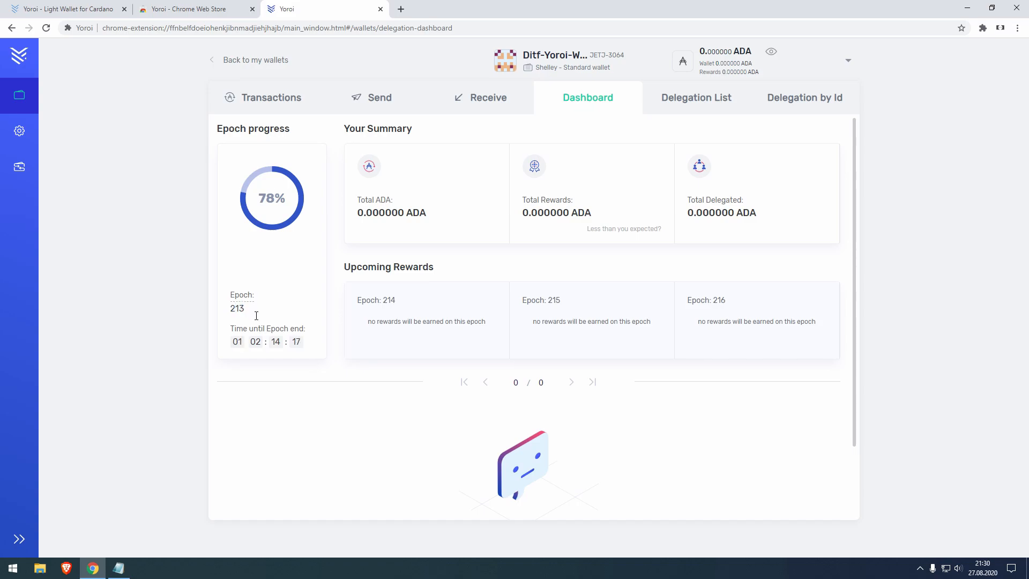
# Search the delegation list of stake pools for "ditf".
pyautogui.click(707, 99)
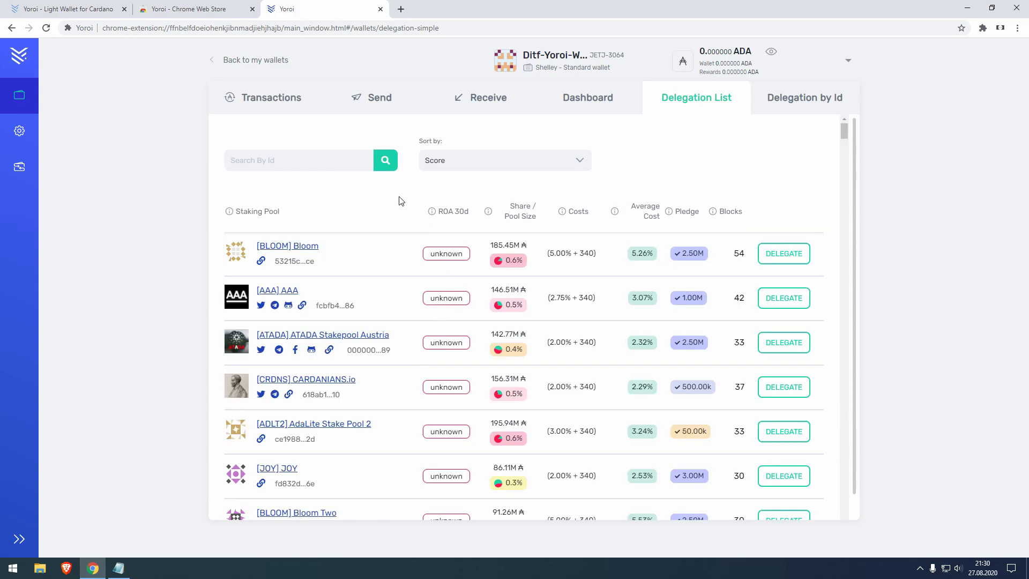
pyautogui.click(341, 170)
pyautogui.write('ditf')
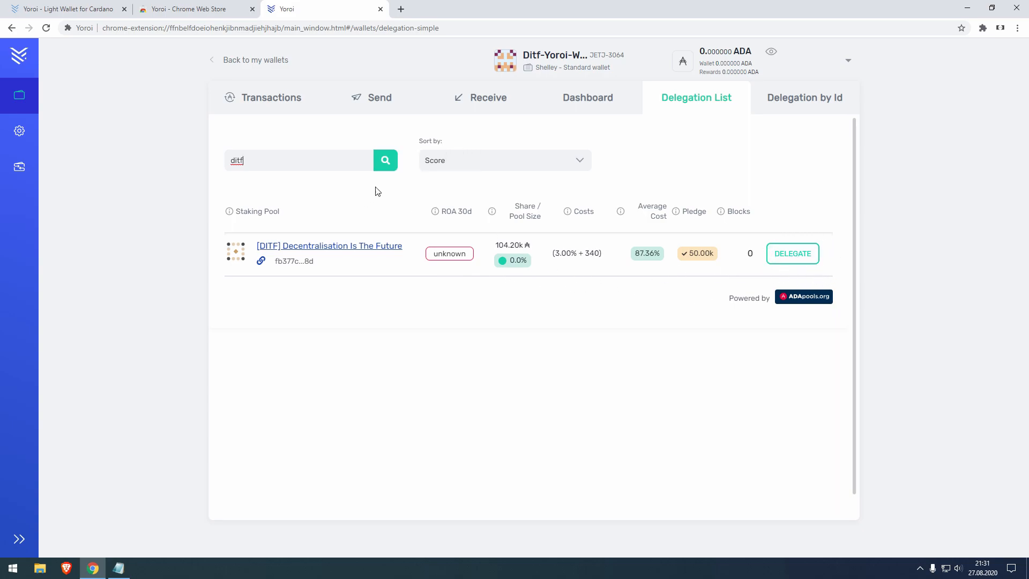
# Look at the form for delegating by pool ID, return to the delegation list and search for "ditf" again.
pyautogui.click(794, 101)
pyautogui.click(424, 169)
pyautogui.click(685, 104)
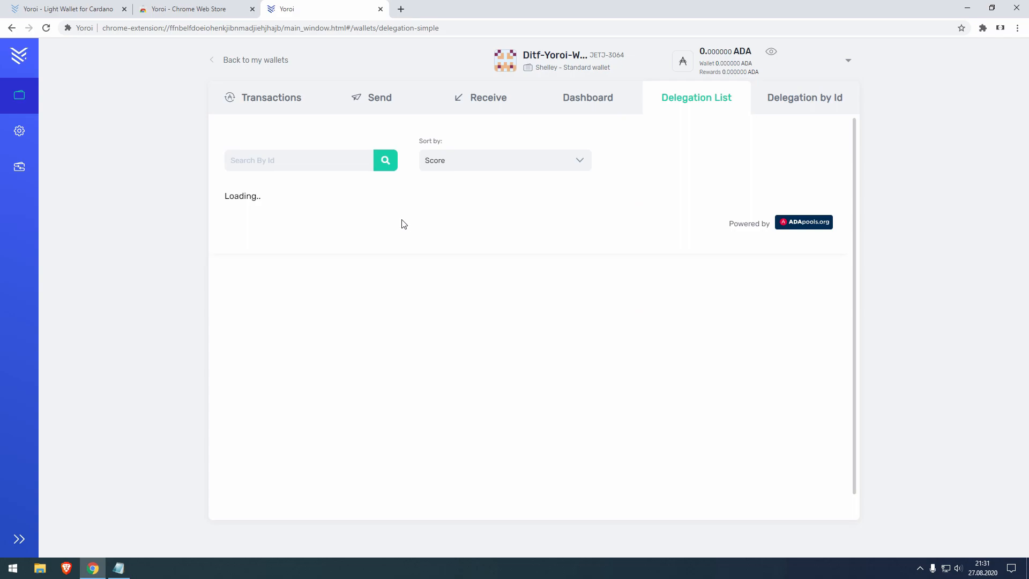
pyautogui.click(336, 174)
pyautogui.write('ditf')
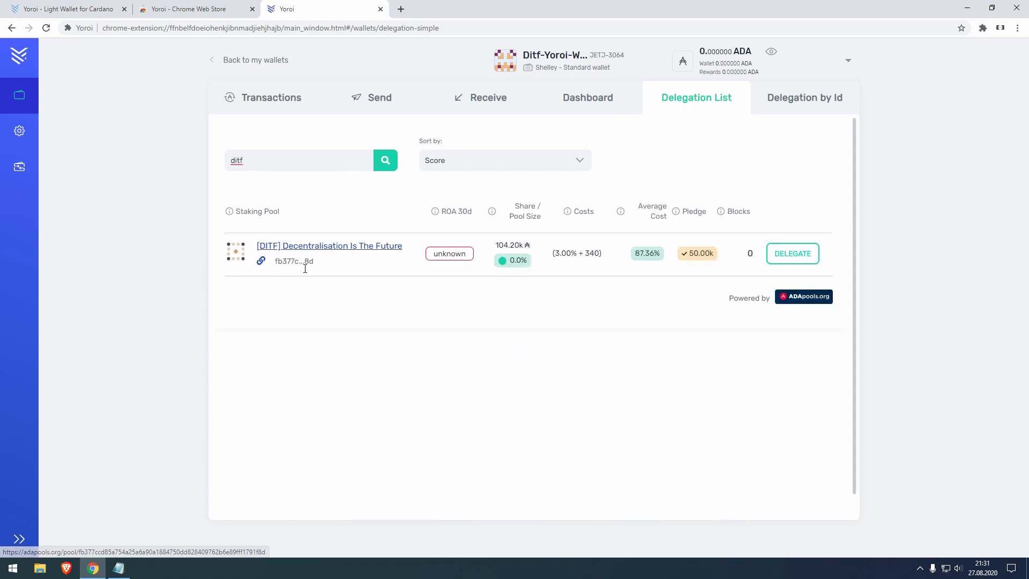
# Open the website of the DITF stake pool, view its home page and close it.
pyautogui.moveTo(301, 263); pyautogui.dragTo(298, 263)
pyautogui.click(261, 261)
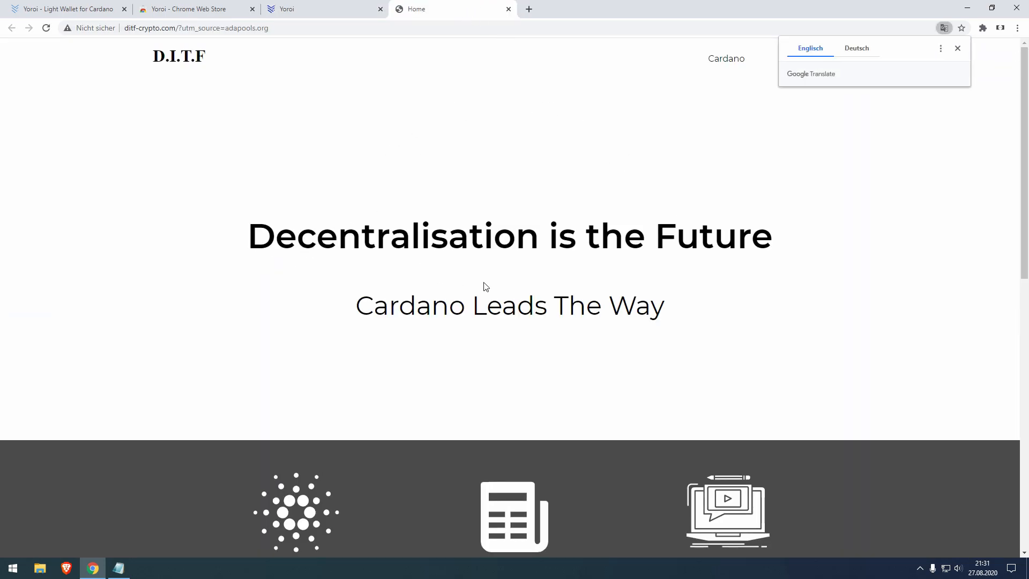
pyautogui.moveTo(539, 236); pyautogui.dragTo(558, 265)
pyautogui.click(477, 124)
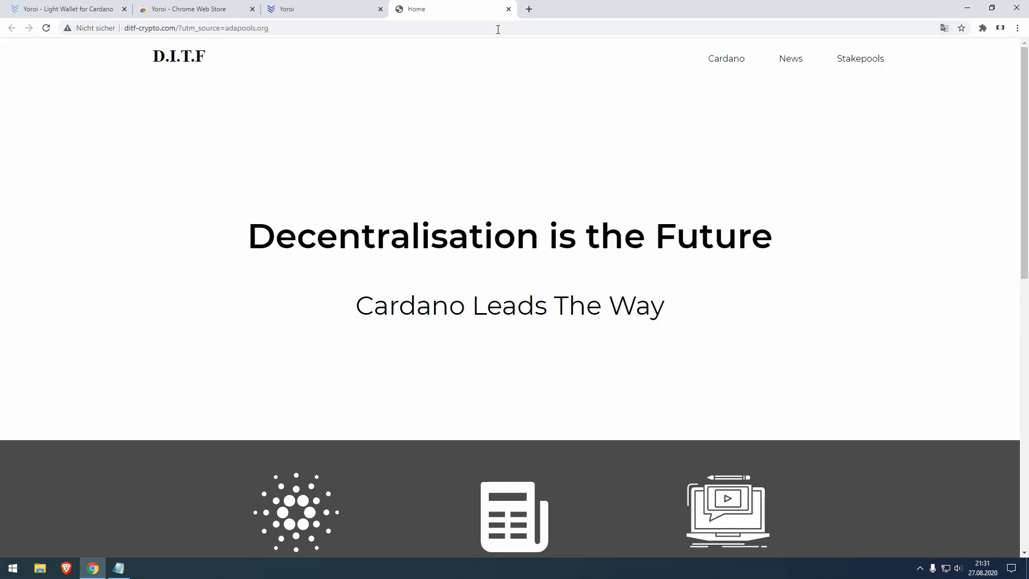
pyautogui.middleClick(459, 9)
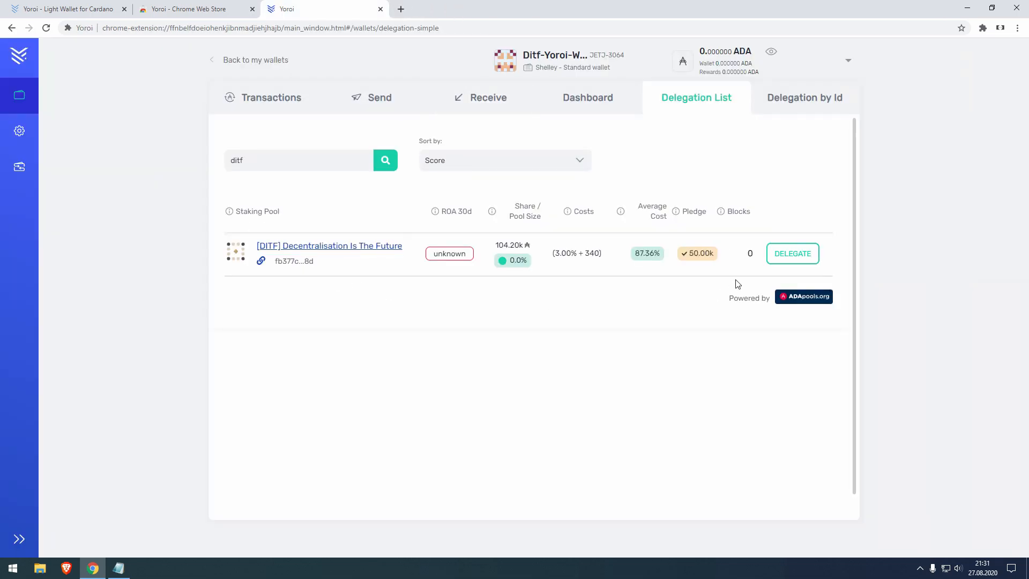
# Examine the DITF pool's ID in the list and the stake pool ID entry in the delegation by ID form.
pyautogui.doubleClick(295, 269)
pyautogui.click(323, 267)
pyautogui.click(804, 98)
pyautogui.click(337, 176)
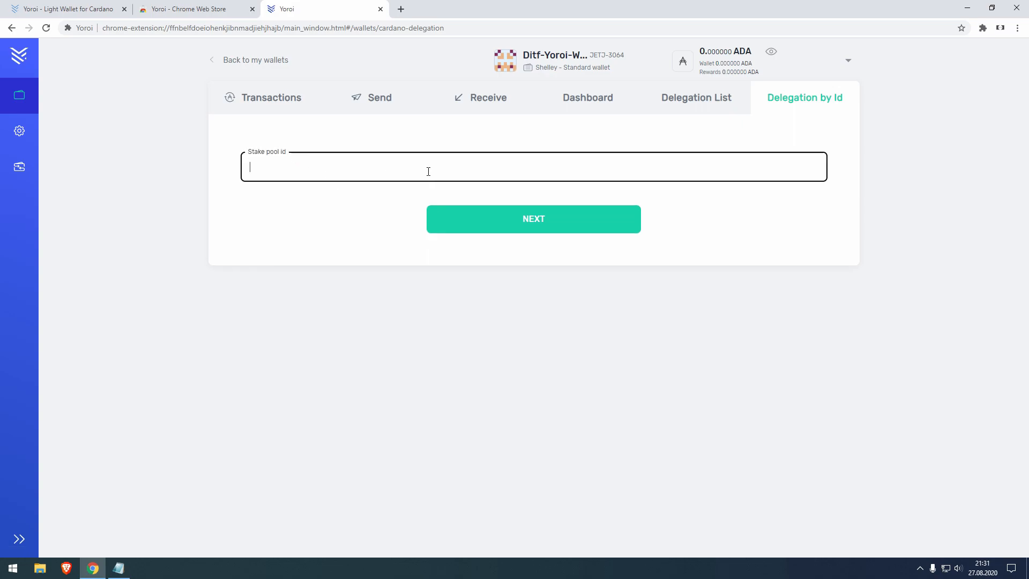
pyautogui.click(483, 221)
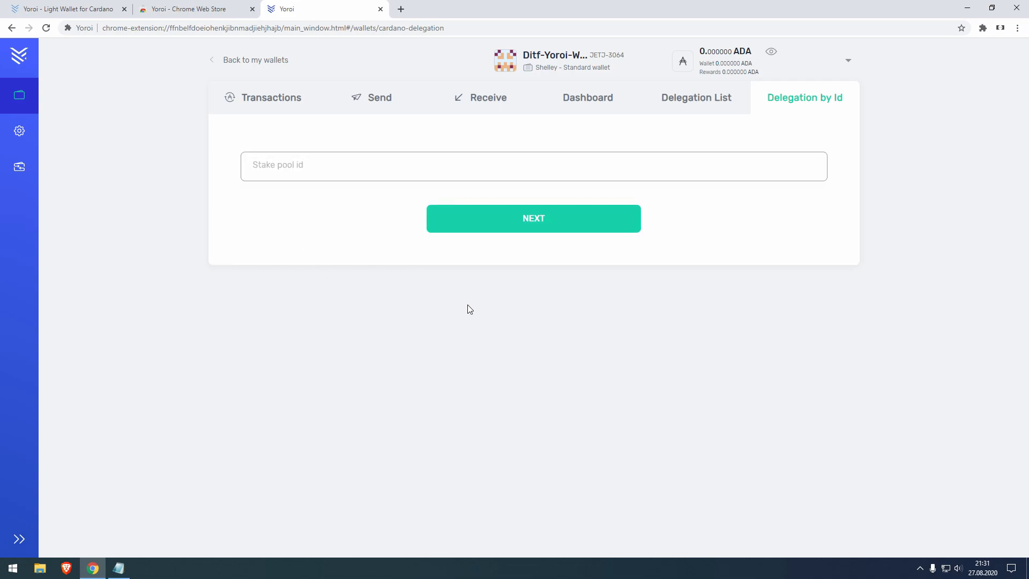
# Review the wallet's transactions and Yoroi's general settings, and return to the wallet.
pyautogui.click(274, 109)
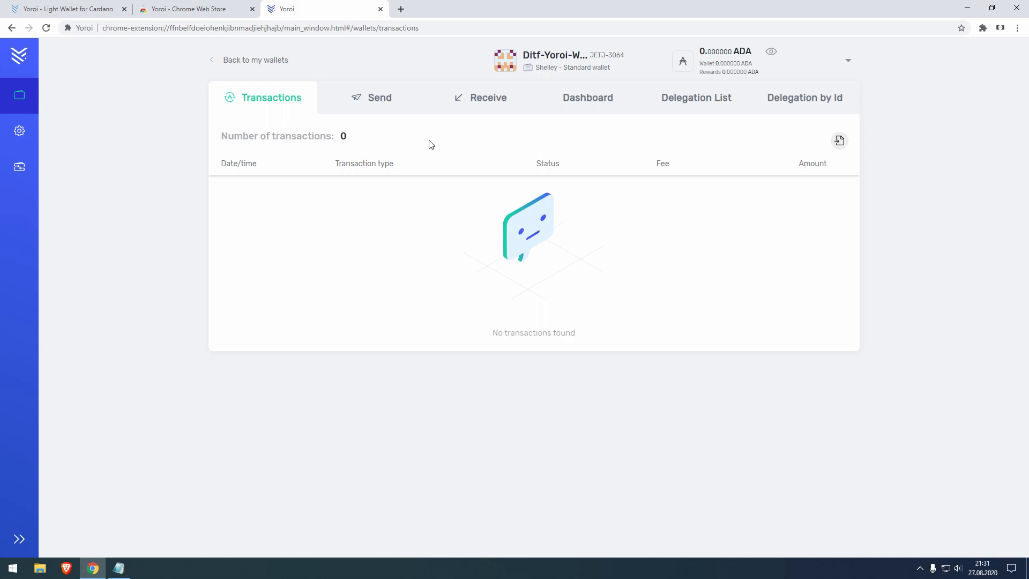
pyautogui.click(20, 133)
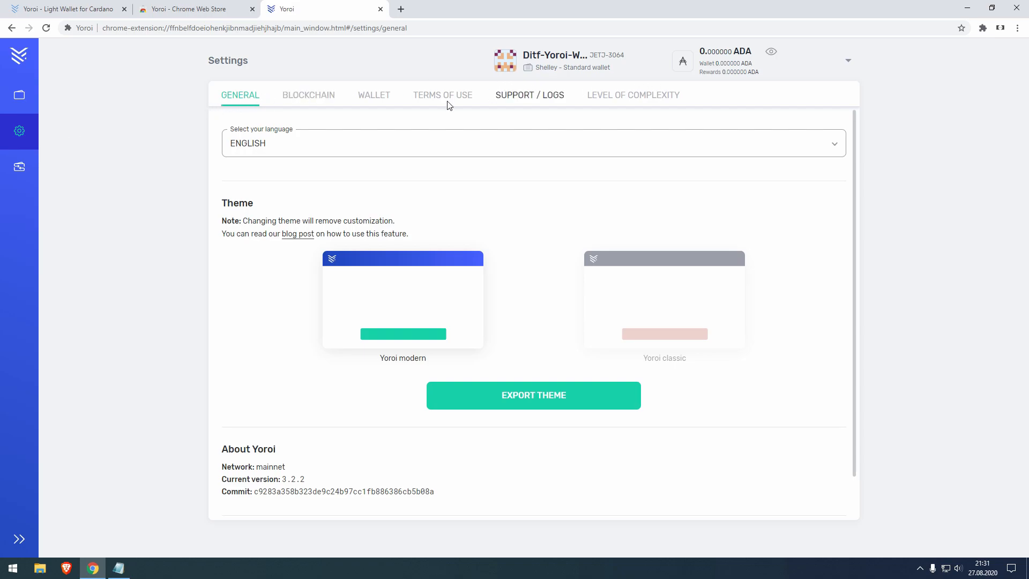
pyautogui.click(22, 104)
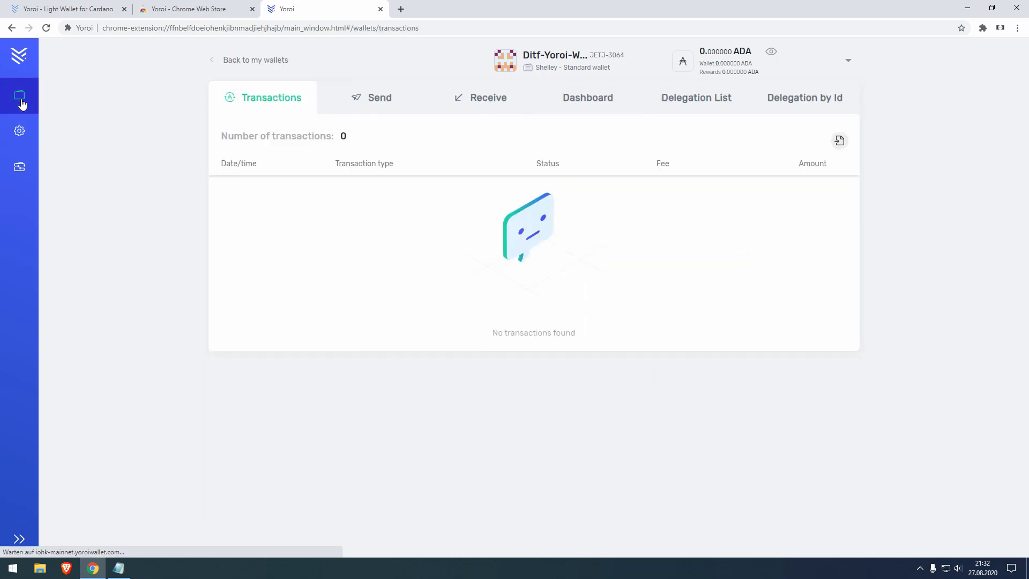